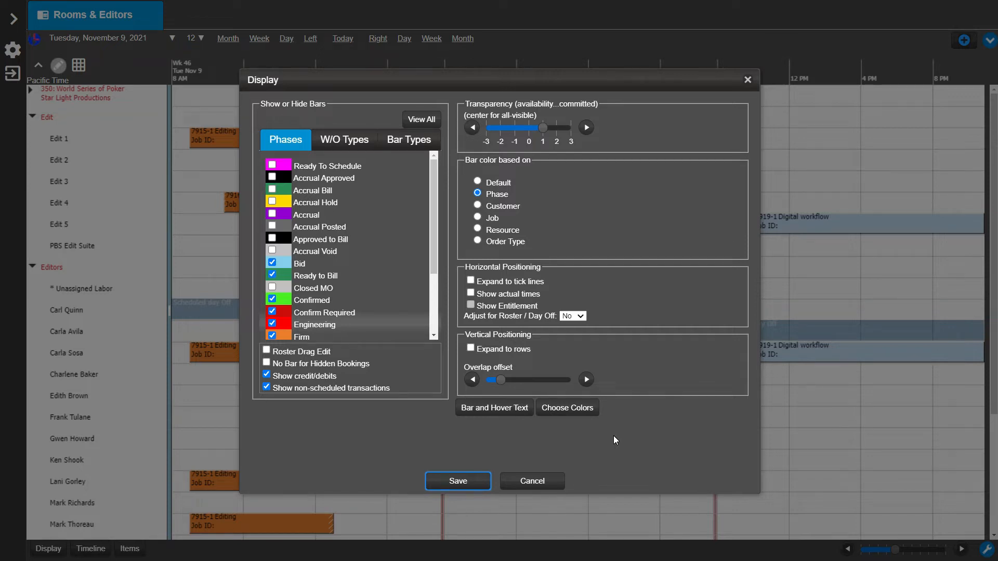
# - Close the Display settings without saving and open the System module's Document Customizations list
pyautogui.click(556, 481)
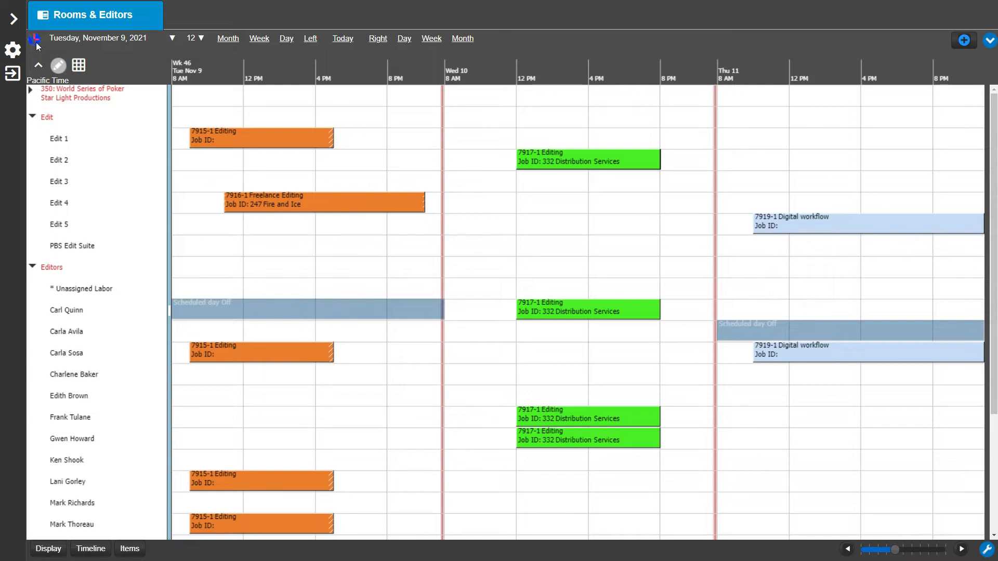
pyautogui.click(14, 23)
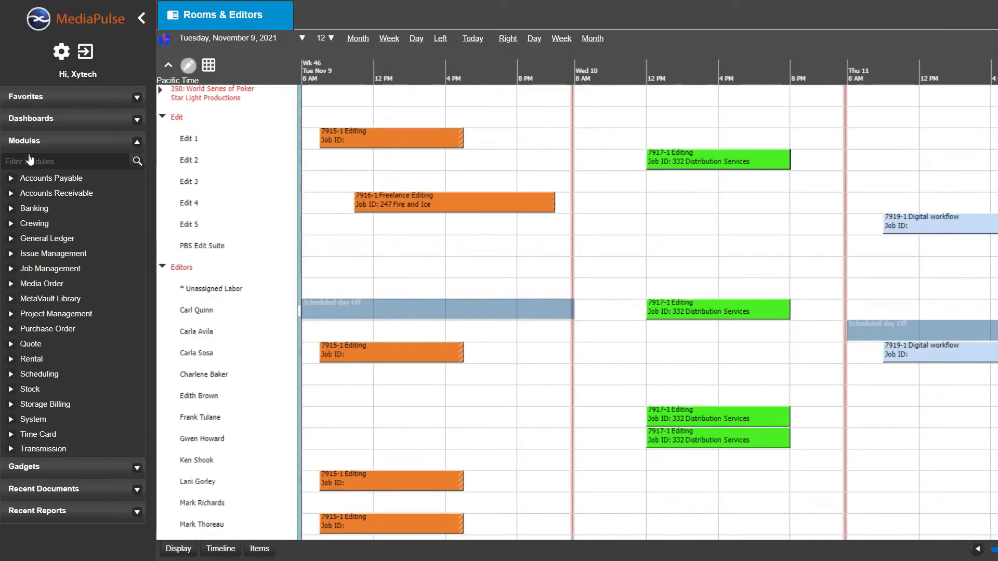
pyautogui.click(10, 420)
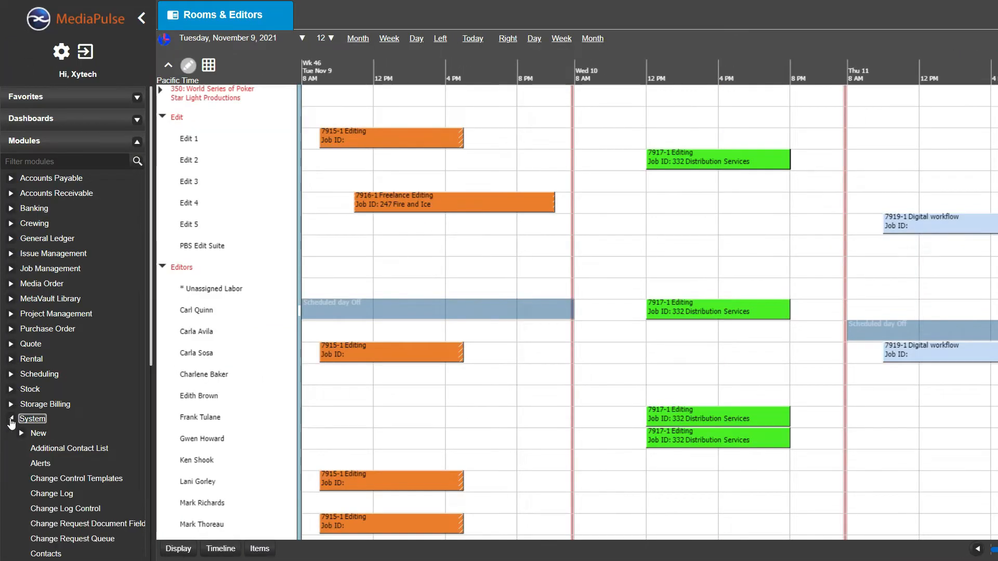
pyautogui.scroll(-3, 11, 424)
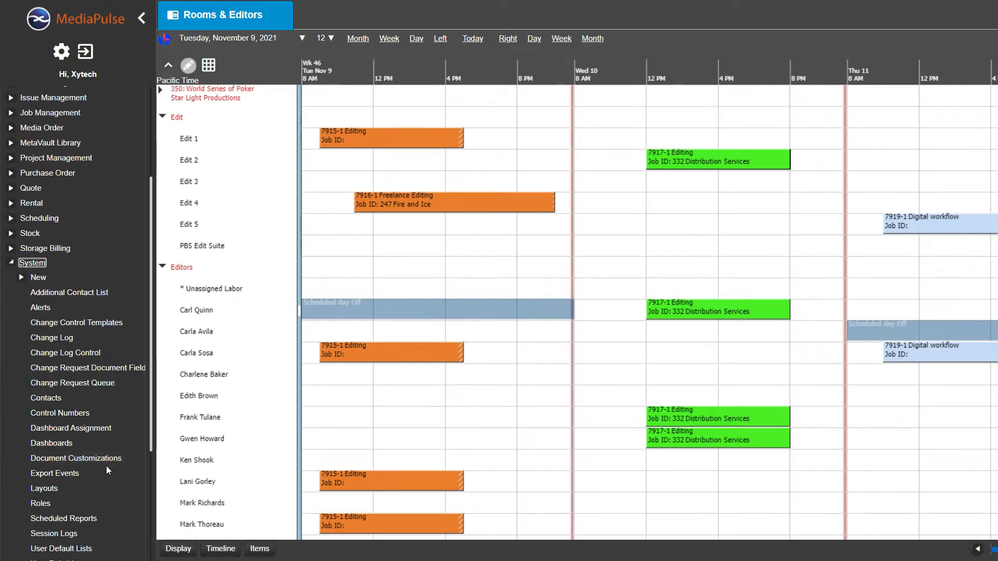
pyautogui.click(121, 460)
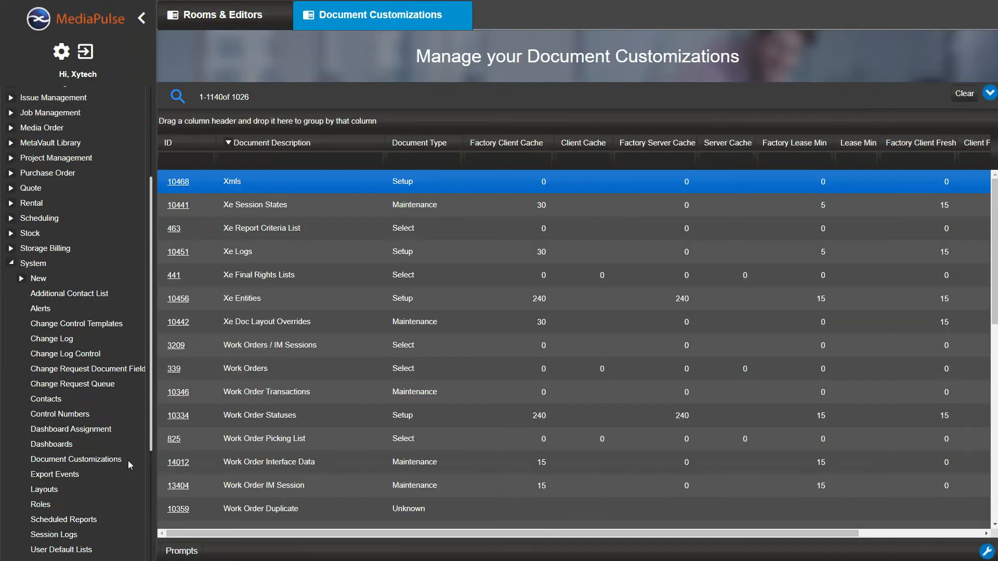
# - Filter the document descriptions to Work Order Transactions and open customization 10346
pyautogui.click(219, 162)
pyautogui.write('work order tr')
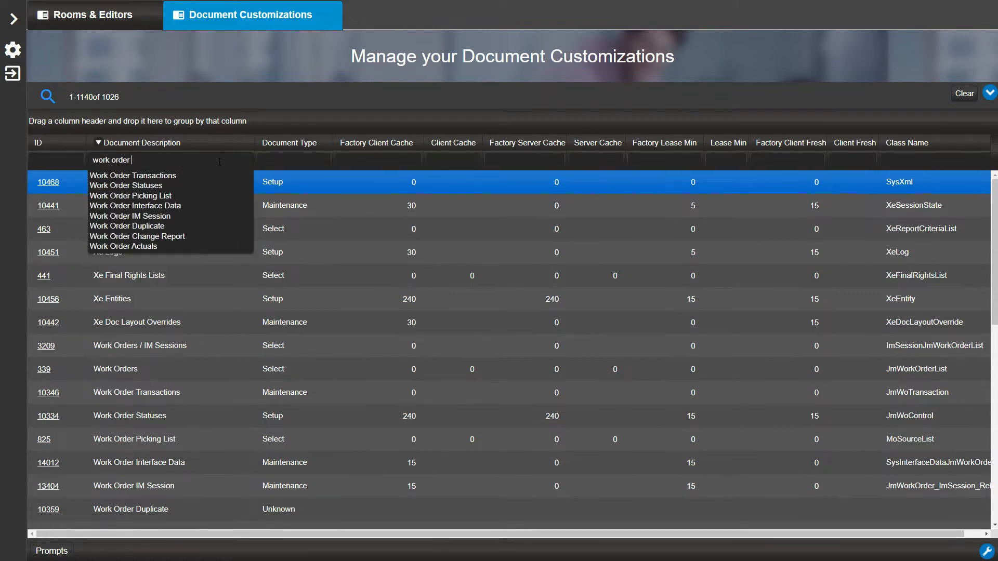
pyautogui.click(207, 175)
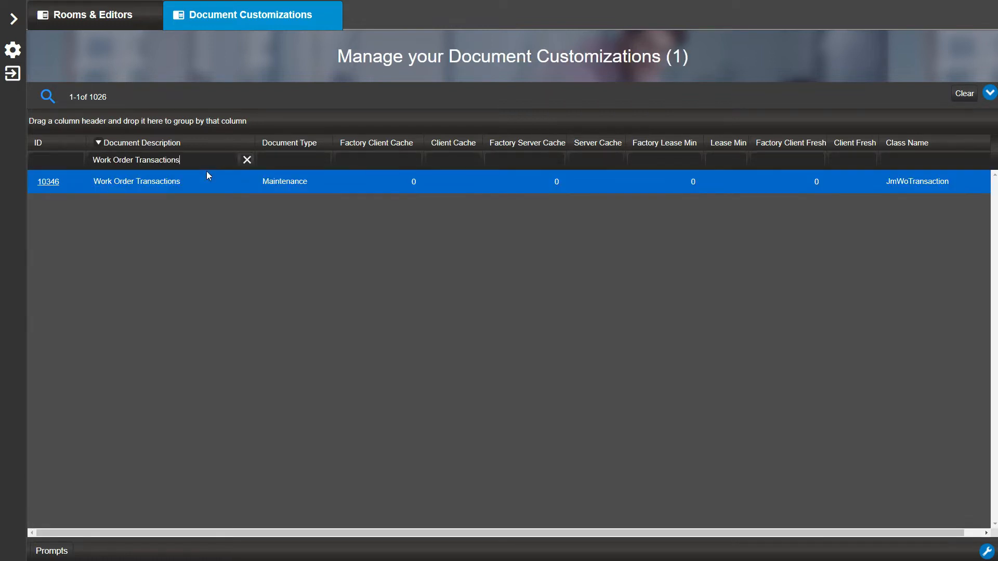
pyautogui.click(58, 182)
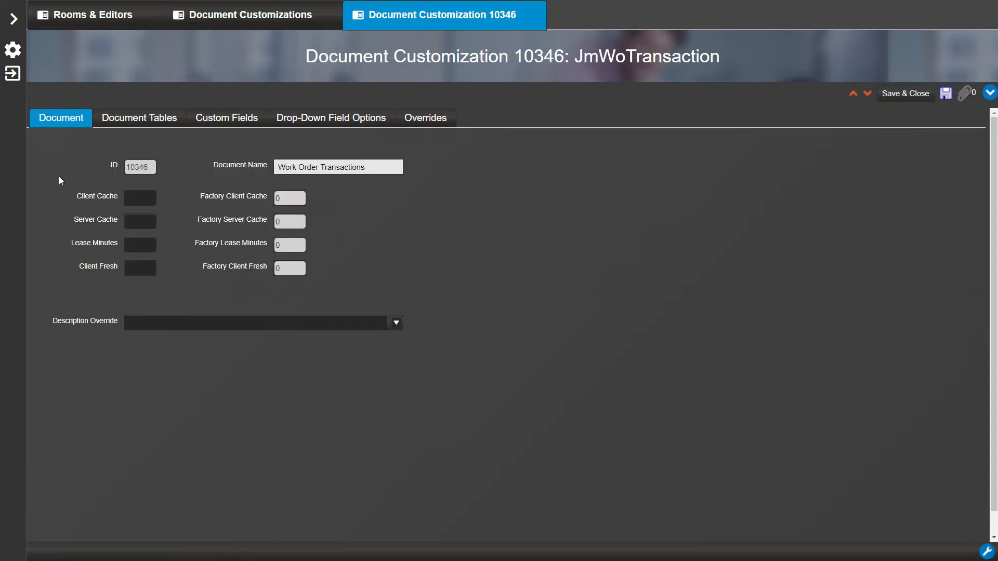
# - Add an Order Transactions row to the document tables with the description "Custom Fields"
pyautogui.click(178, 127)
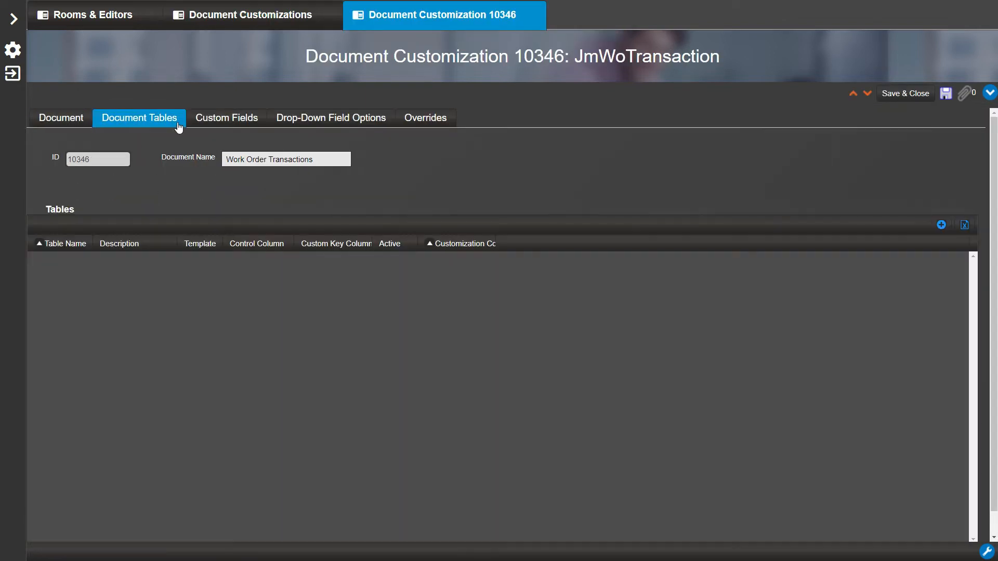
pyautogui.click(941, 224)
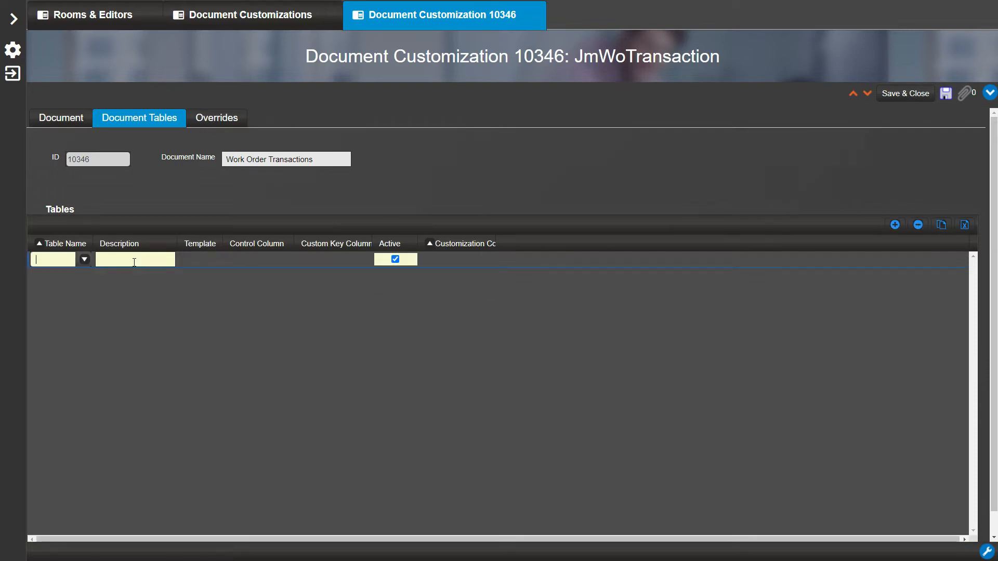
pyautogui.click(84, 260)
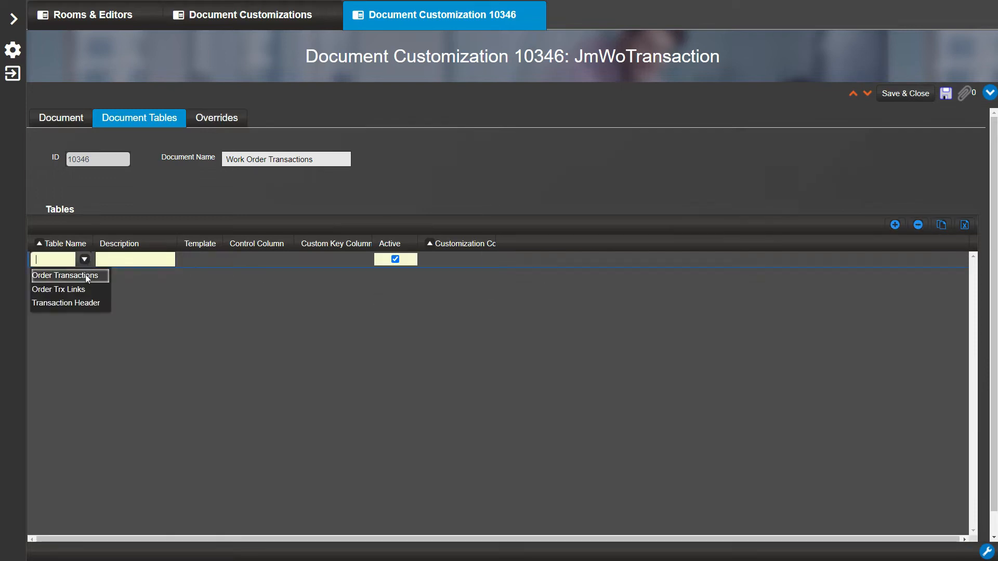
pyautogui.click(85, 276)
pyautogui.click(110, 262)
pyautogui.write('Custom Fields')
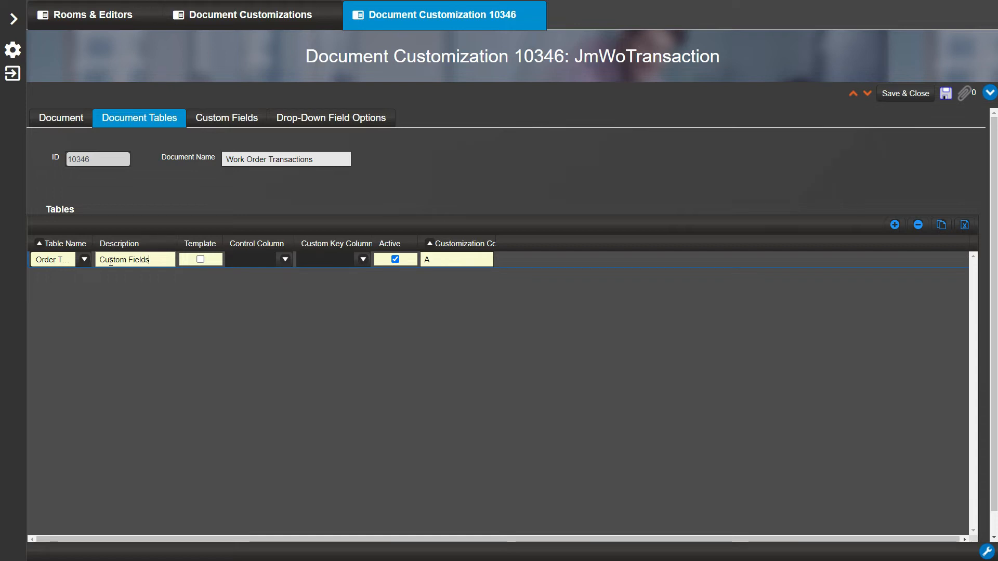
# - Set the table's custom key column to Custom Field Data and its customization code to MPTT111234
pyautogui.click(363, 260)
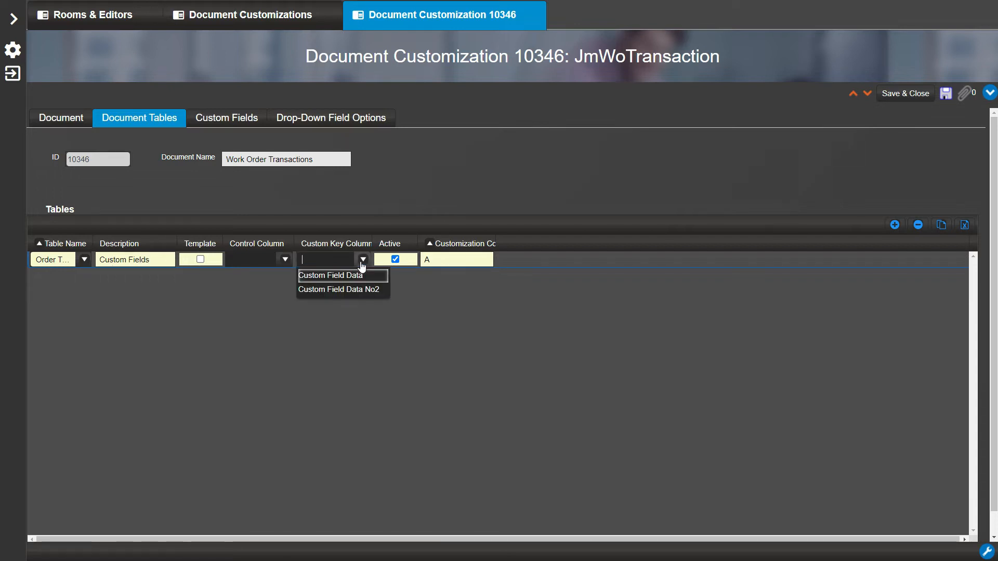
pyautogui.click(365, 274)
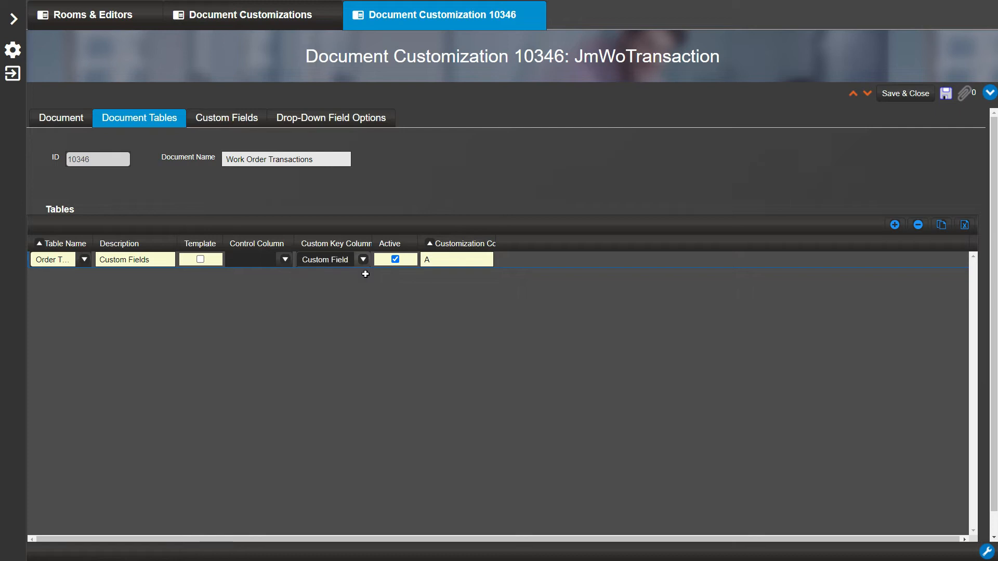
pyautogui.click(437, 264)
pyautogui.write('MPTT')
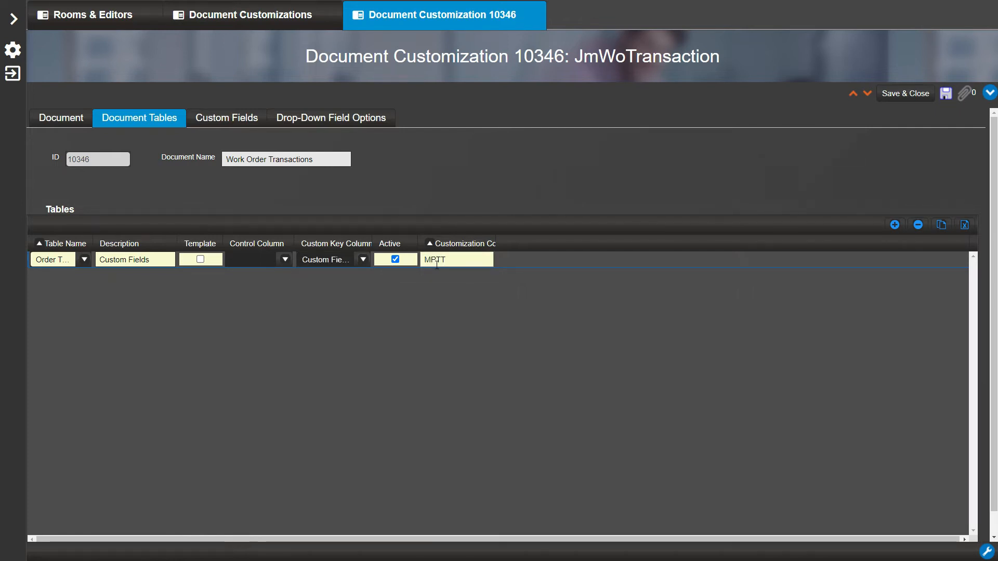
pyautogui.write('111234')
# - Add a custom field of type Dropdown/custom with the prompt "Priority"
pyautogui.click(260, 122)
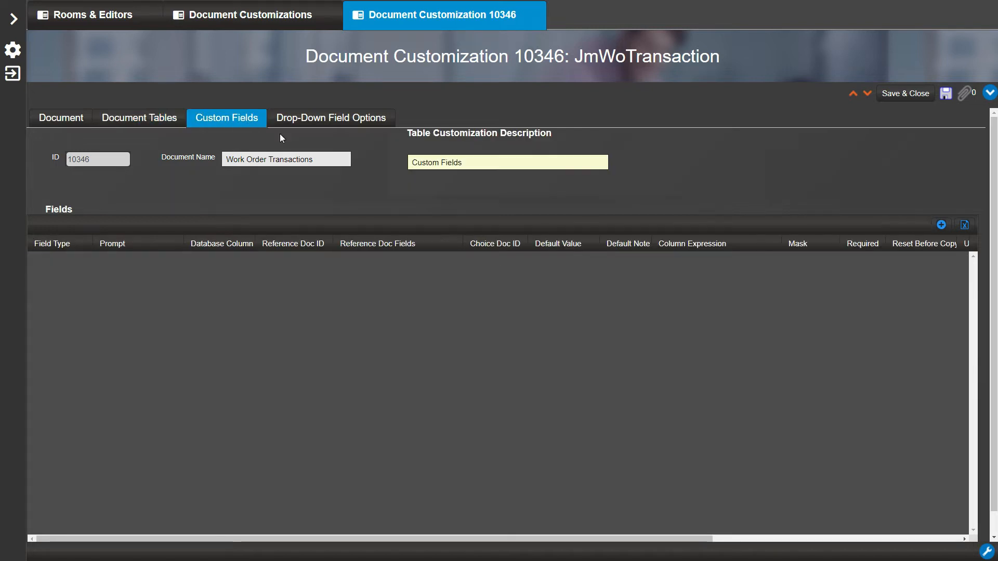
pyautogui.click(942, 224)
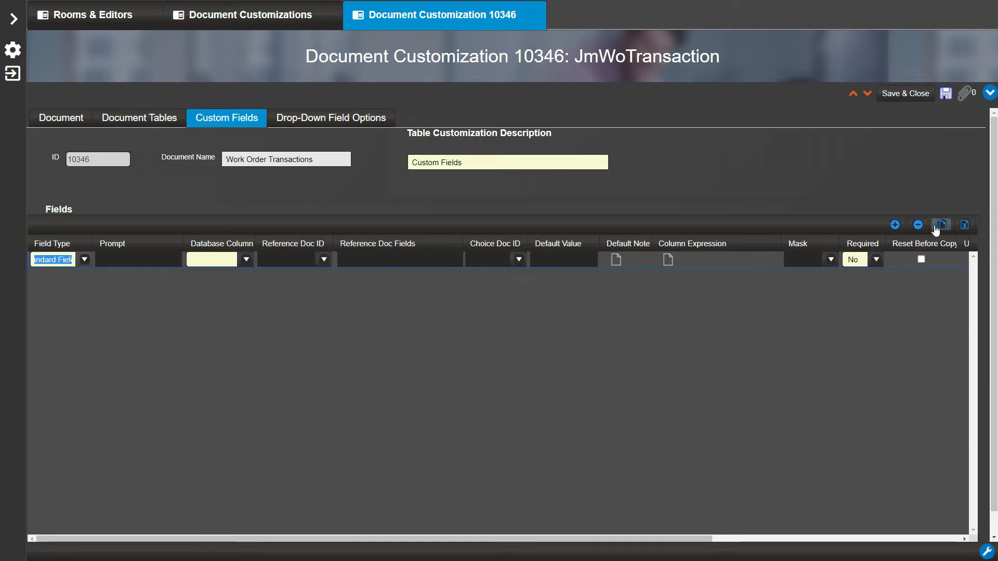
pyautogui.click(84, 260)
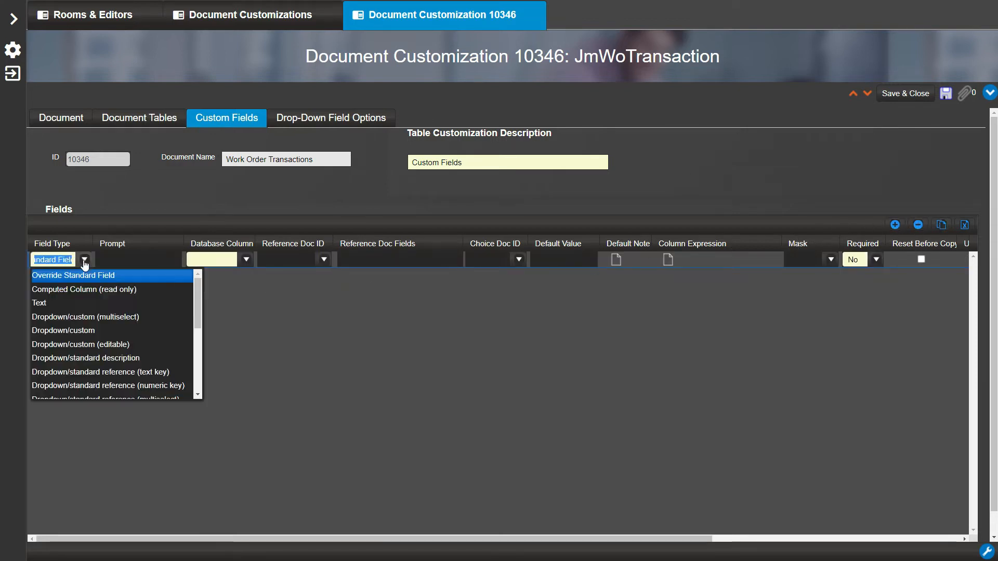
pyautogui.click(106, 331)
pyautogui.click(126, 260)
pyautogui.write('Pri')
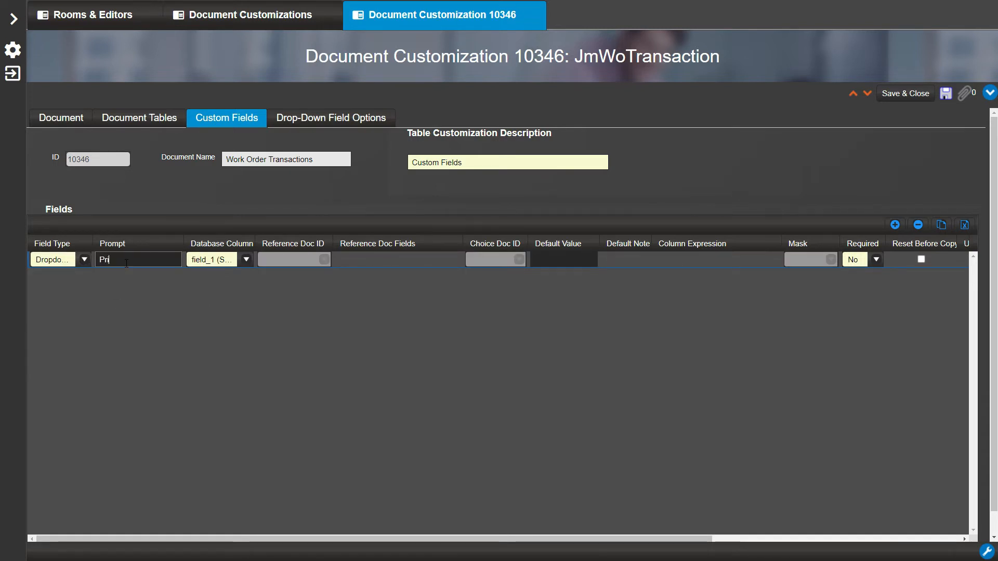
pyautogui.write('ority')
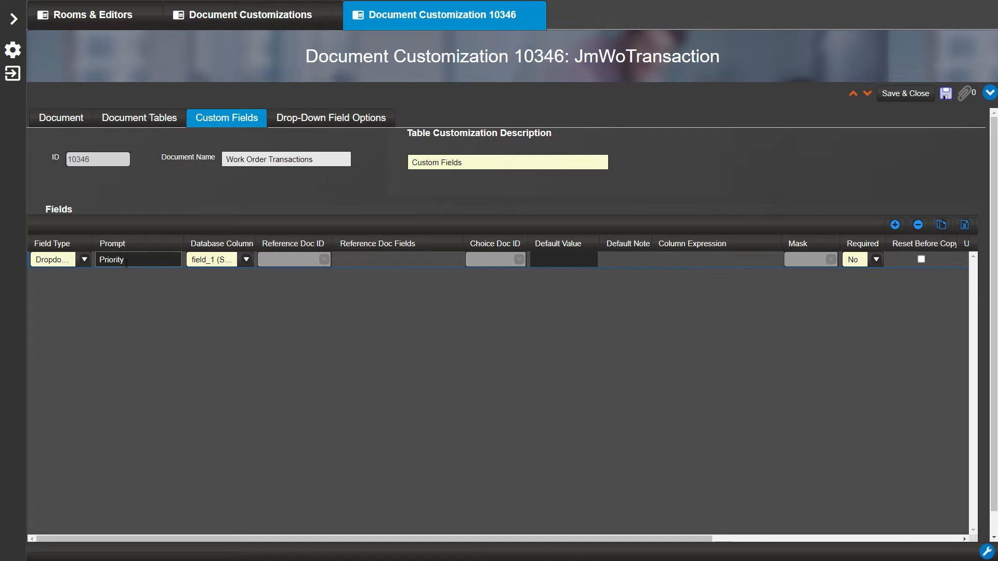
# - Add five blank option rows to the Priority field's drop-down options
pyautogui.click(389, 125)
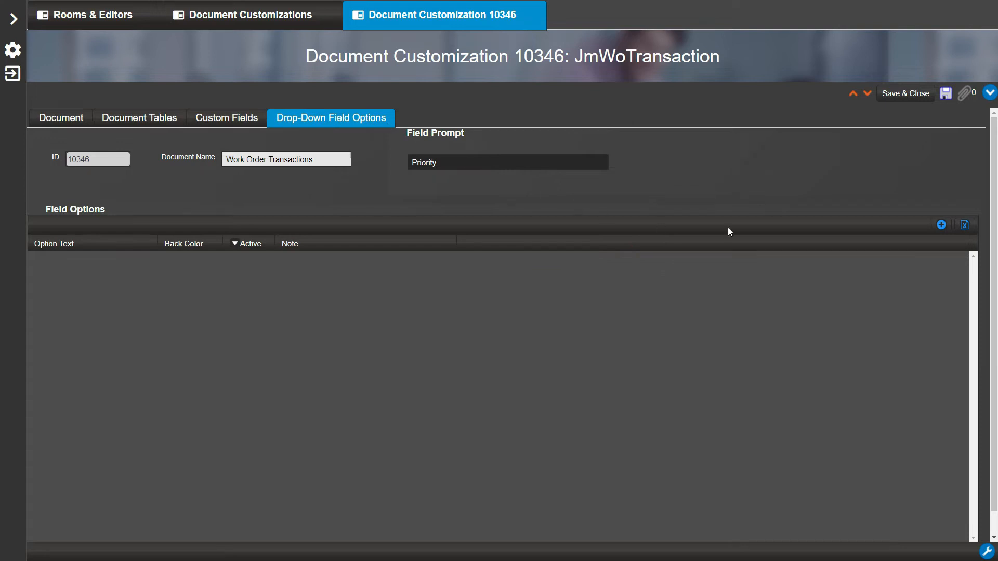
pyautogui.click(941, 225)
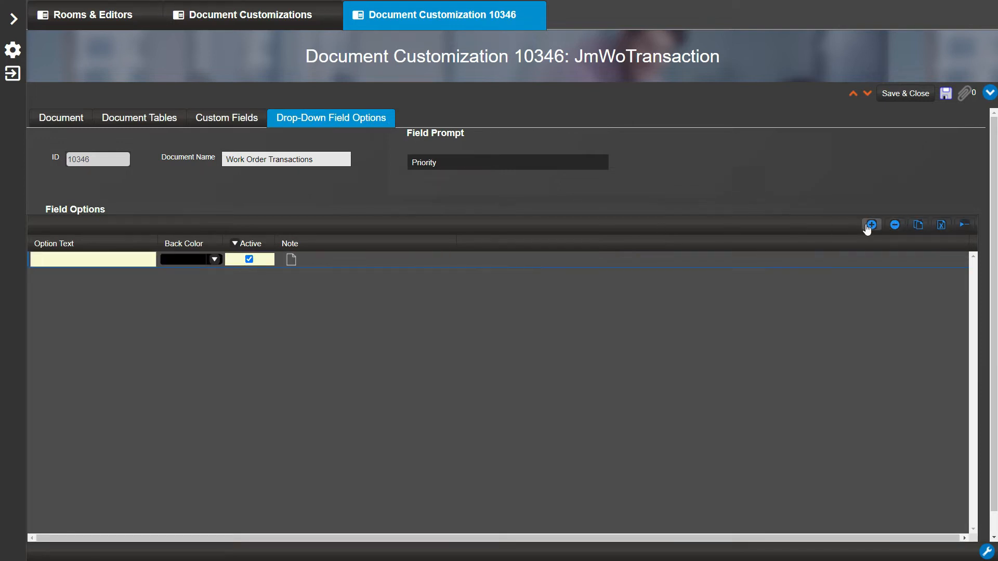
pyautogui.click(867, 226)
pyautogui.click(867, 227)
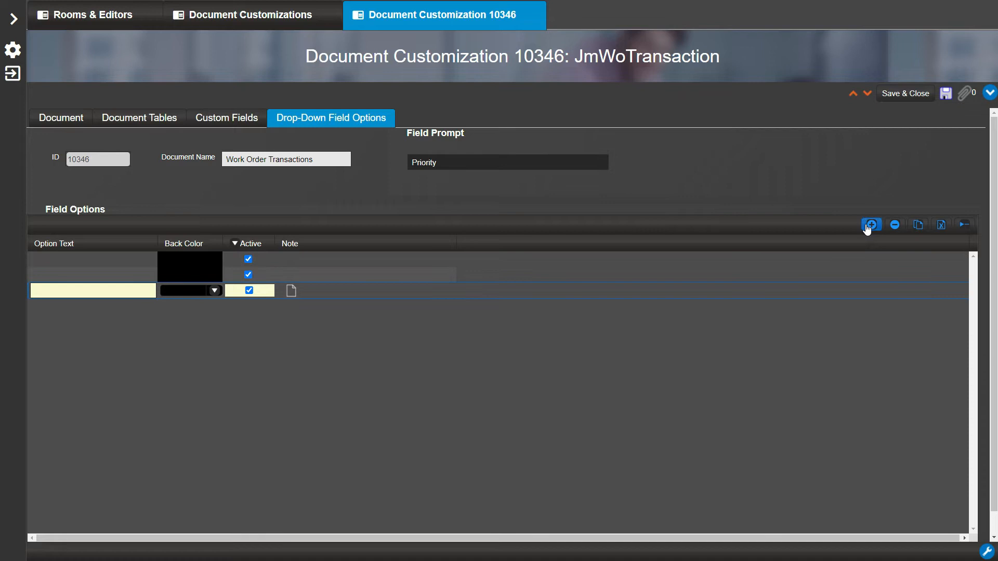
pyautogui.click(867, 227)
pyautogui.click(868, 226)
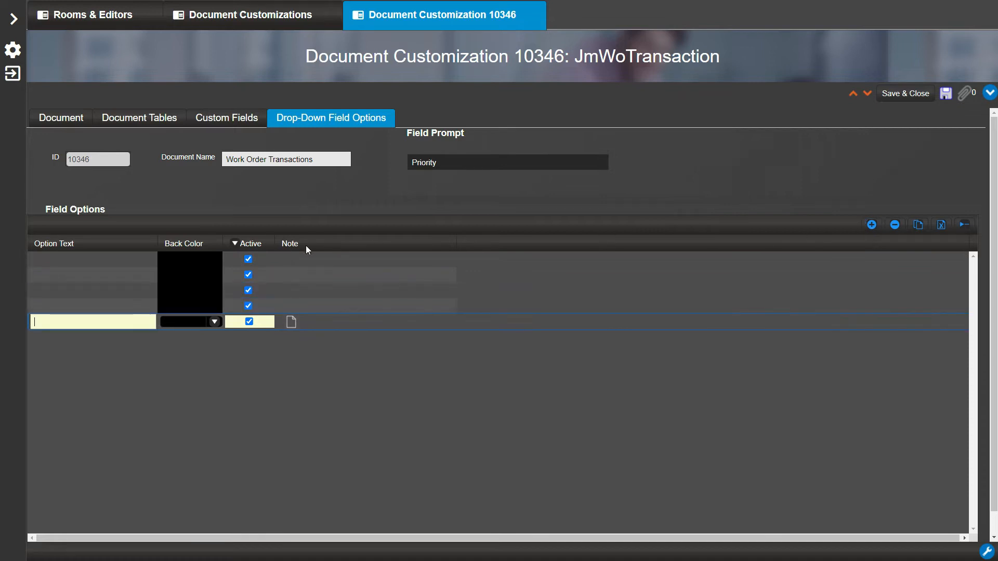
# - Enter NOW, URGENT, HIGH, MEDIUM and LOW as the option texts of the five Priority rows
pyautogui.click(118, 257)
pyautogui.write('NOW')
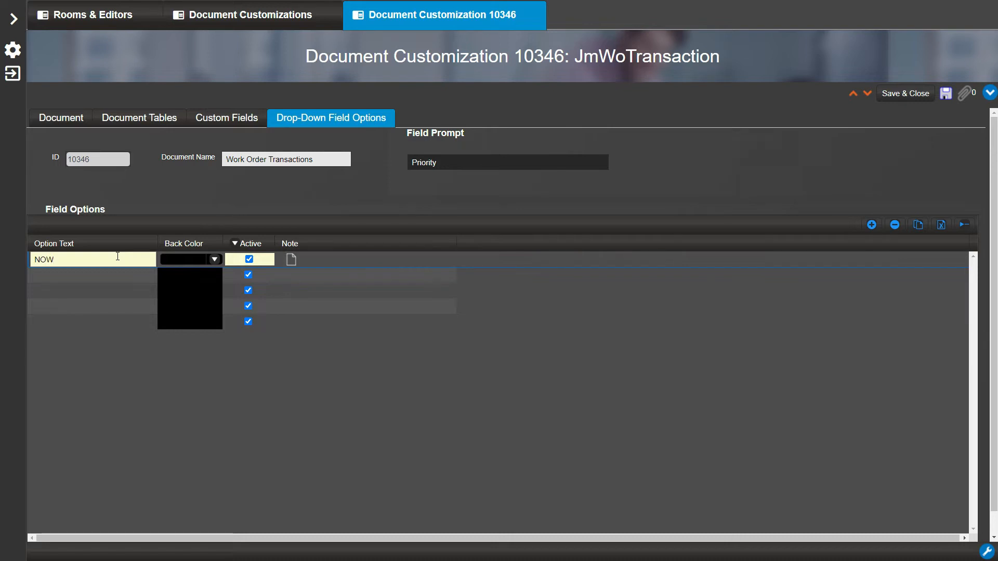
pyautogui.click(107, 273)
pyautogui.write('URGENT')
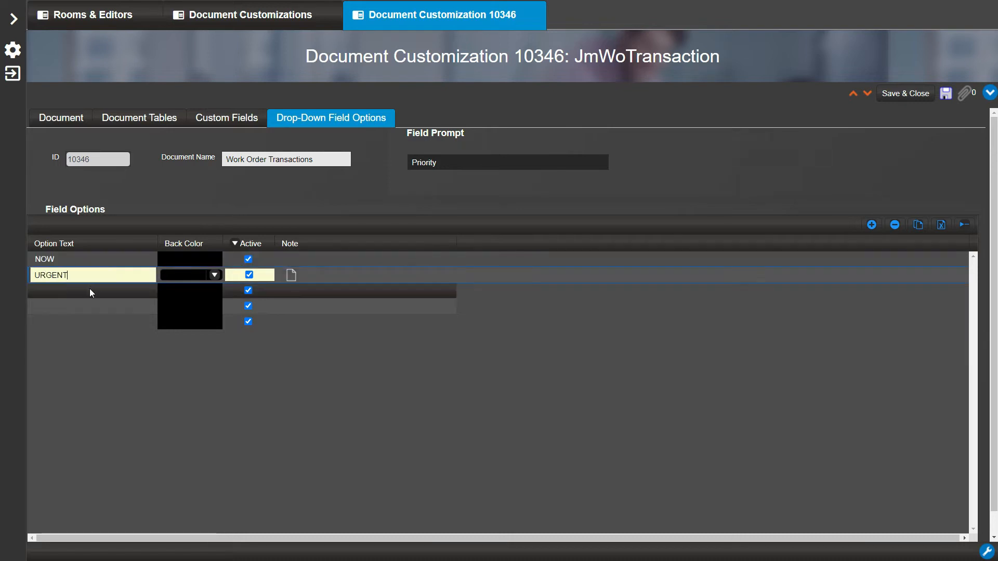
pyautogui.click(90, 289)
pyautogui.write('HIGH')
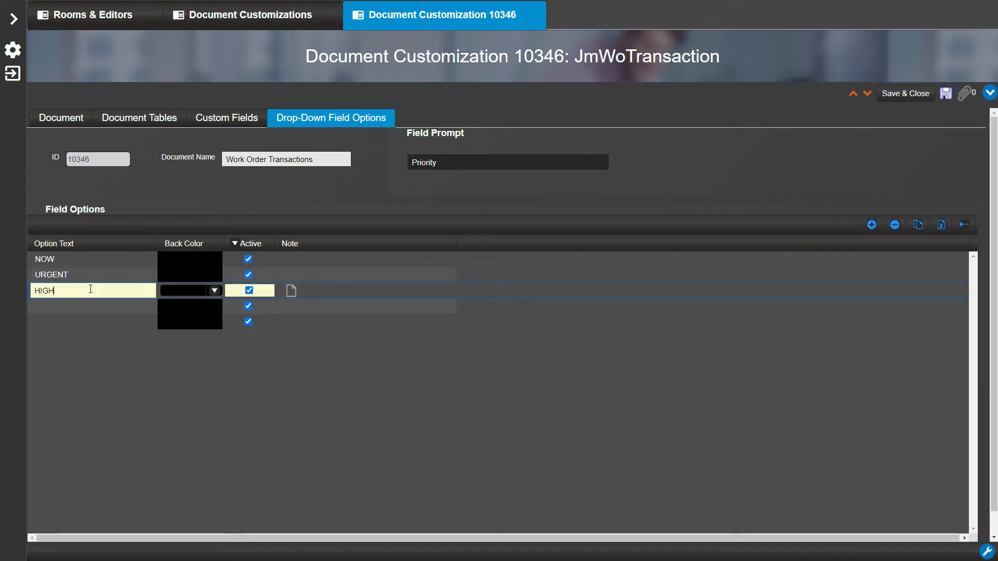
pyautogui.click(87, 305)
pyautogui.write('MEDIUM')
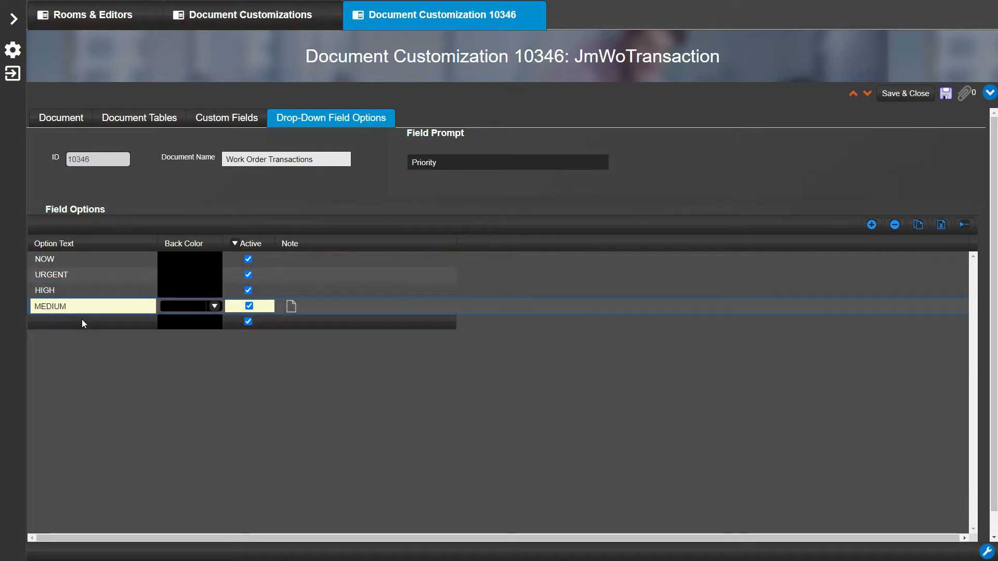
pyautogui.click(83, 322)
pyautogui.write('LOW')
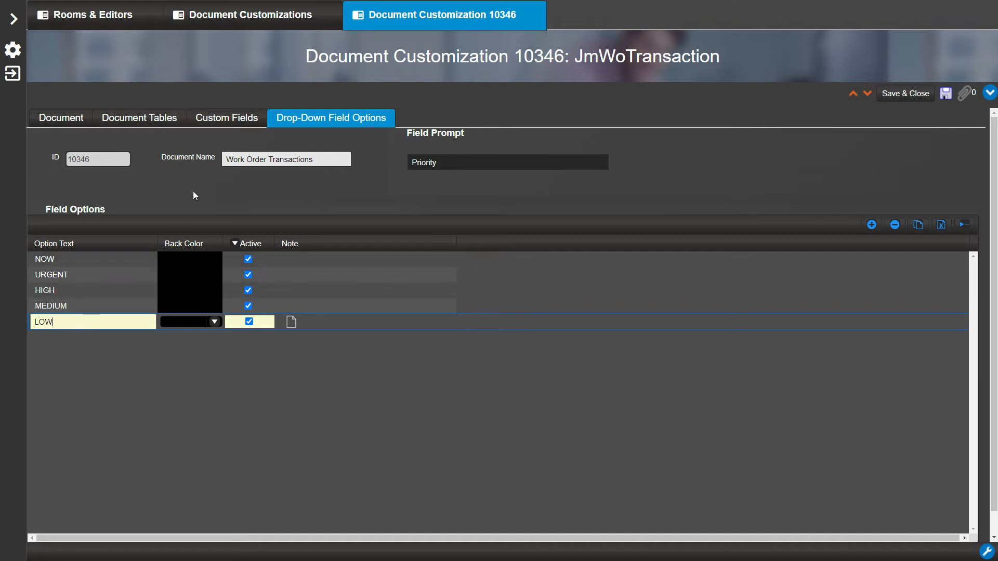
# - Set the Priority custom field's default value to MEDIUM, then save and close the document customization
pyautogui.click(257, 129)
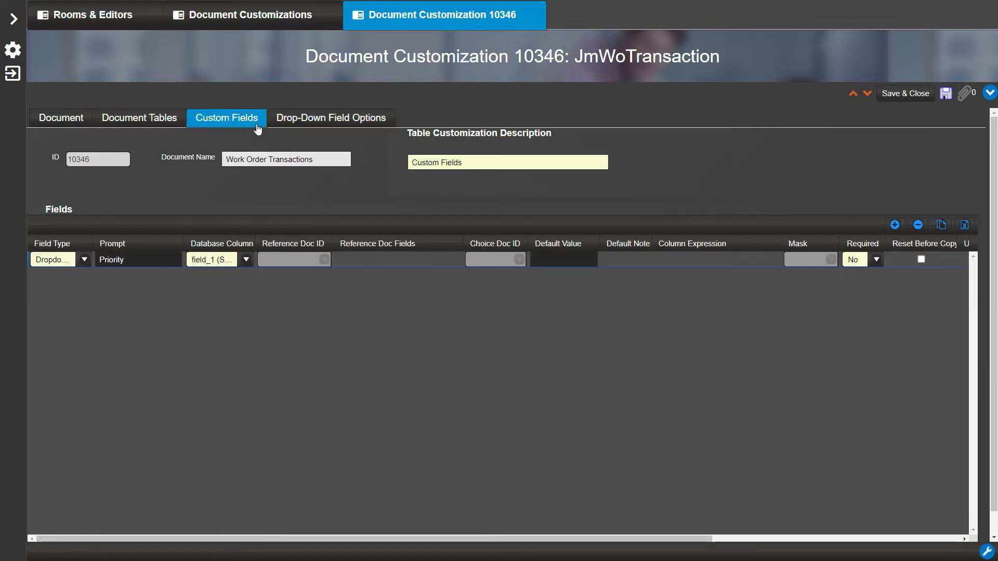
pyautogui.click(546, 258)
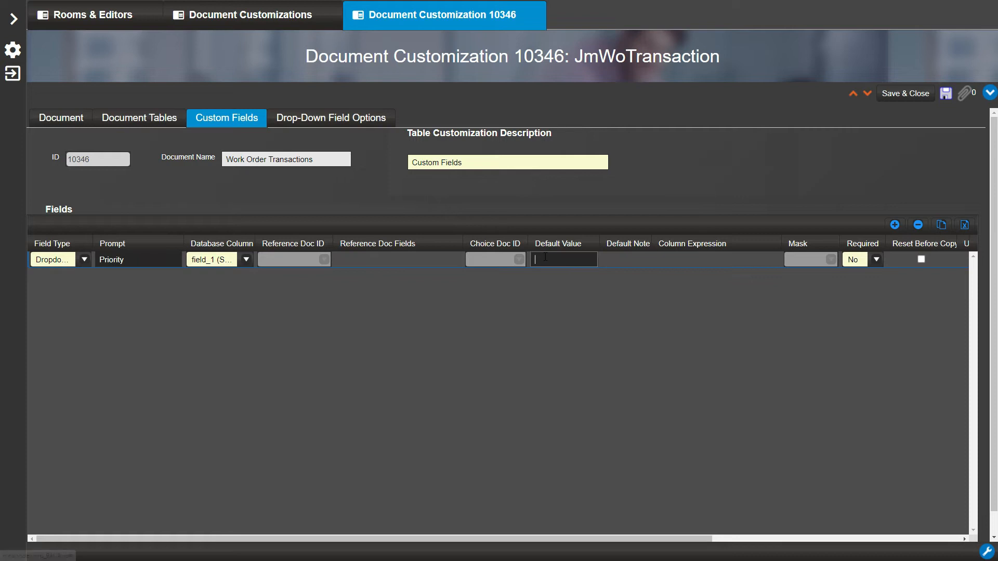
pyautogui.write('MED')
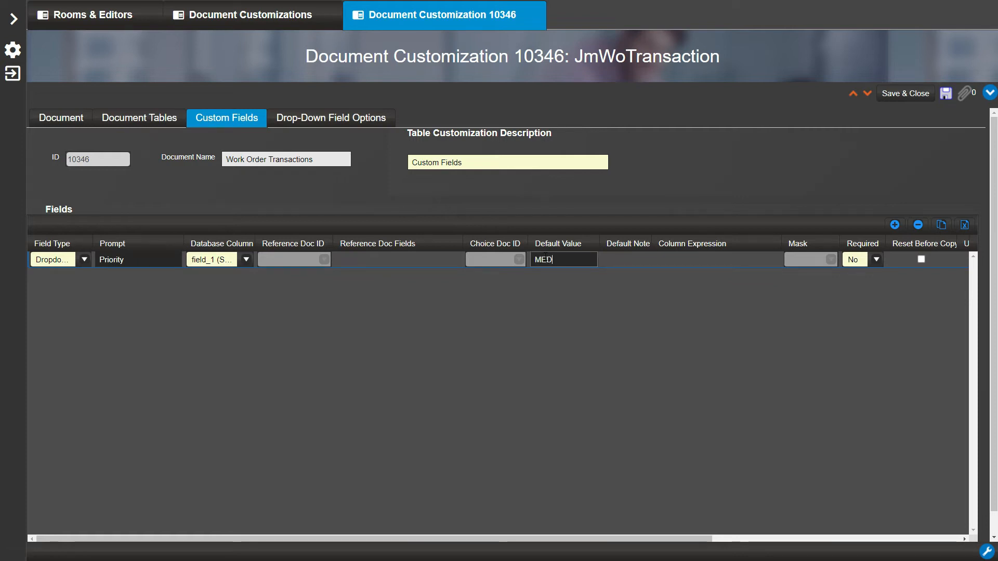
pyautogui.write('IUM')
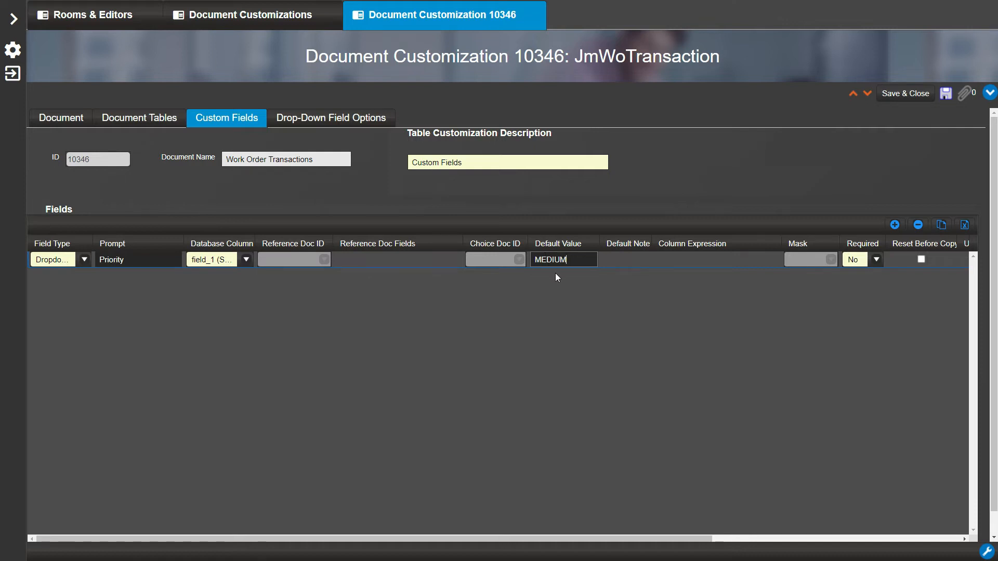
pyautogui.click(902, 97)
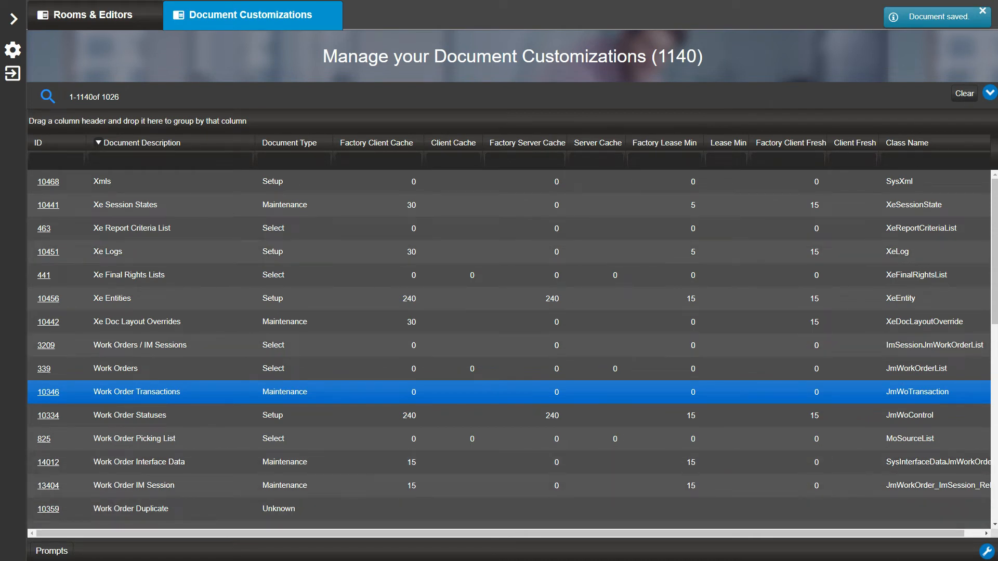
# - Switch to the MediaPulse Windows client, log in to Media Productions, Inc. and open the System module's Layouts list
pyautogui.hotkey('alt', 'Tab')
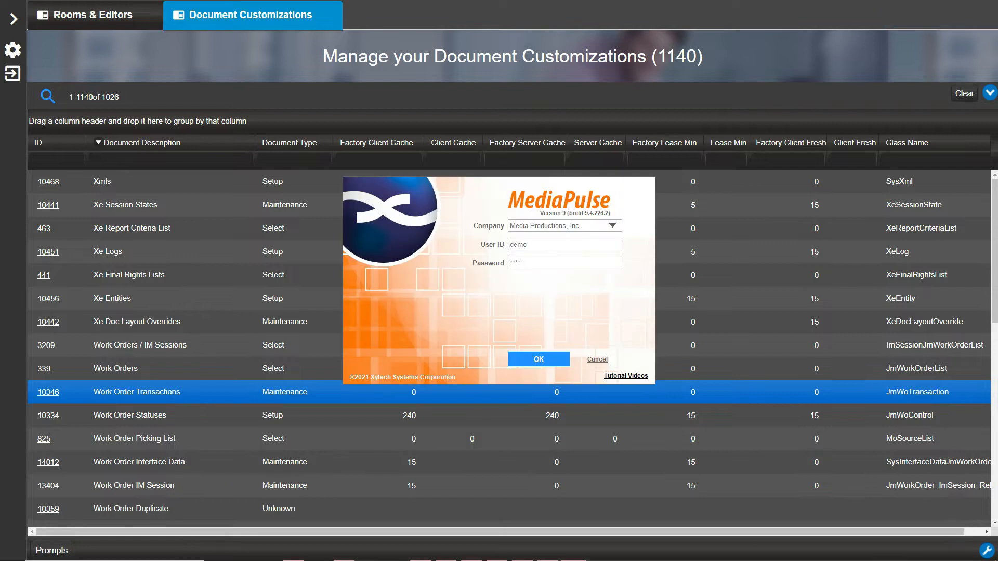
pyautogui.click(562, 364)
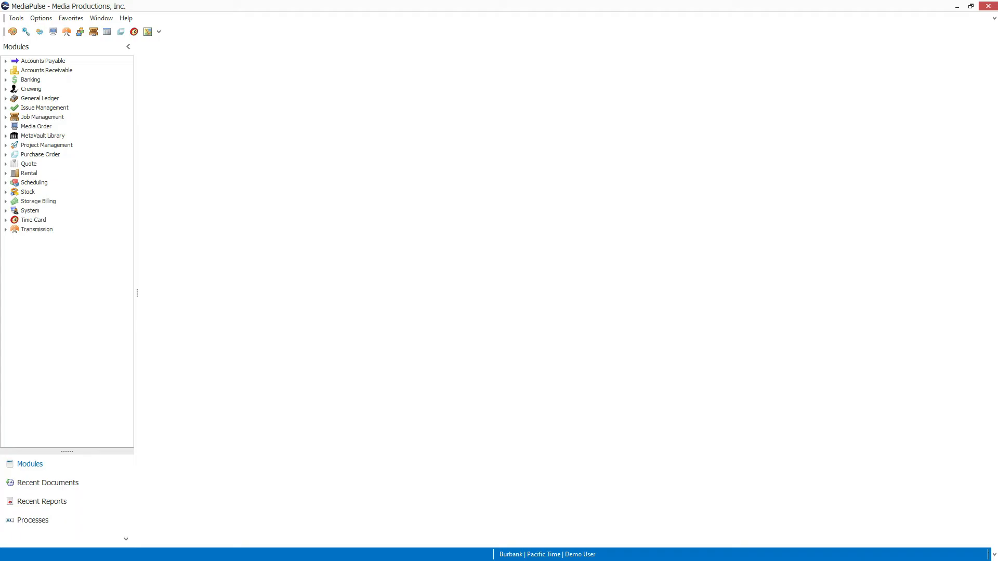
pyautogui.click(6, 214)
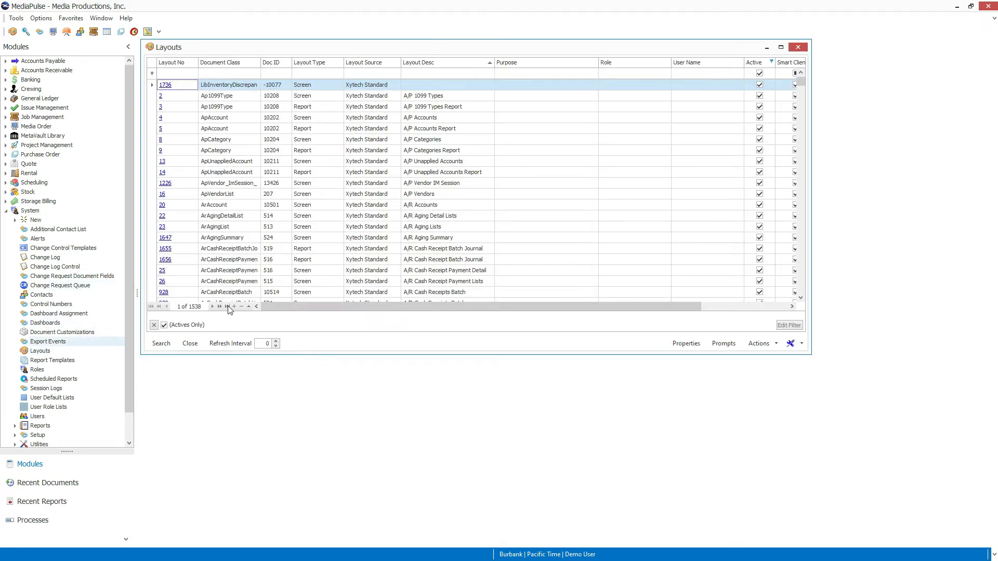
# - Filter the layouts by the description "work order book" and include inactive layouts in the list
pyautogui.click(422, 74)
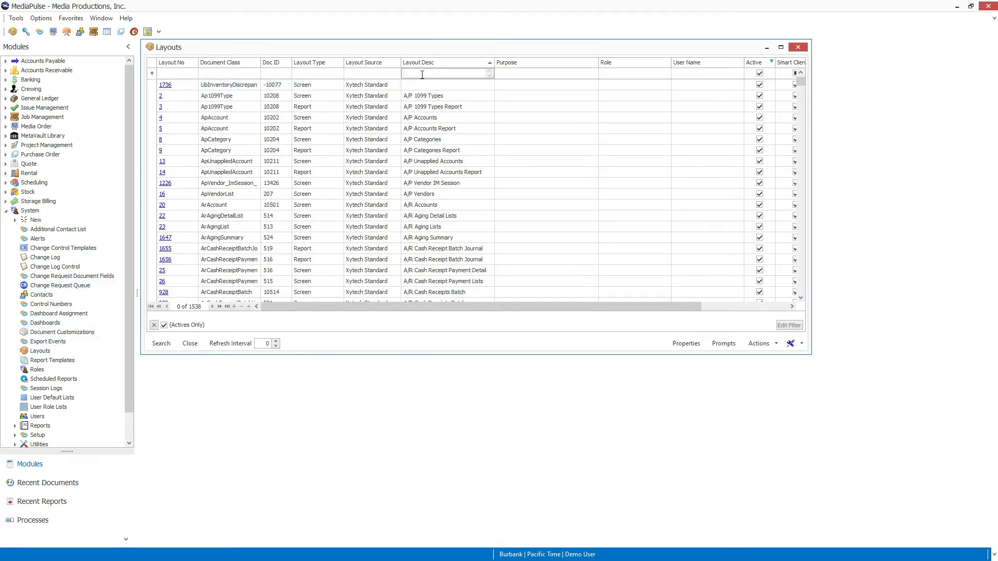
pyautogui.write('work or')
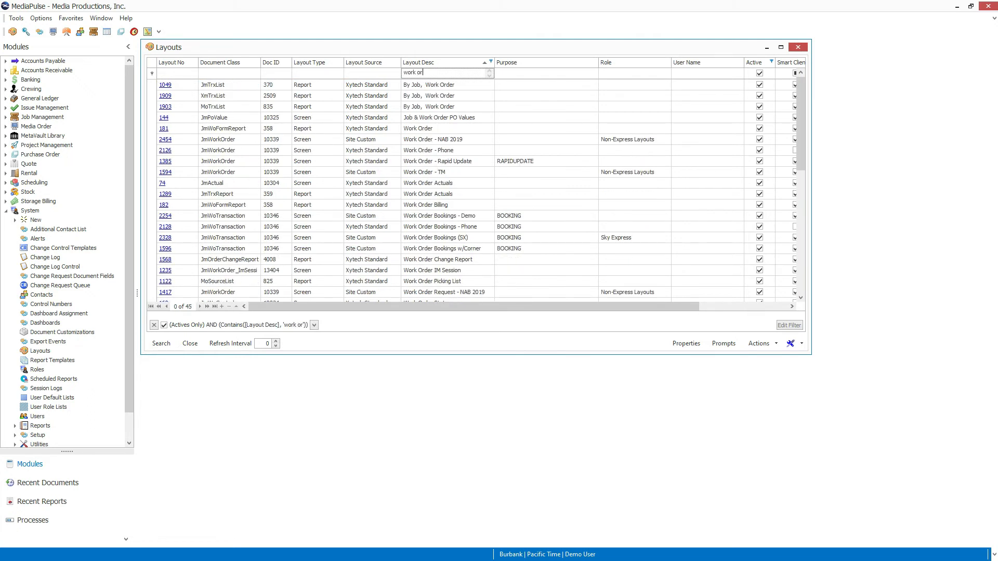
pyautogui.write('der book')
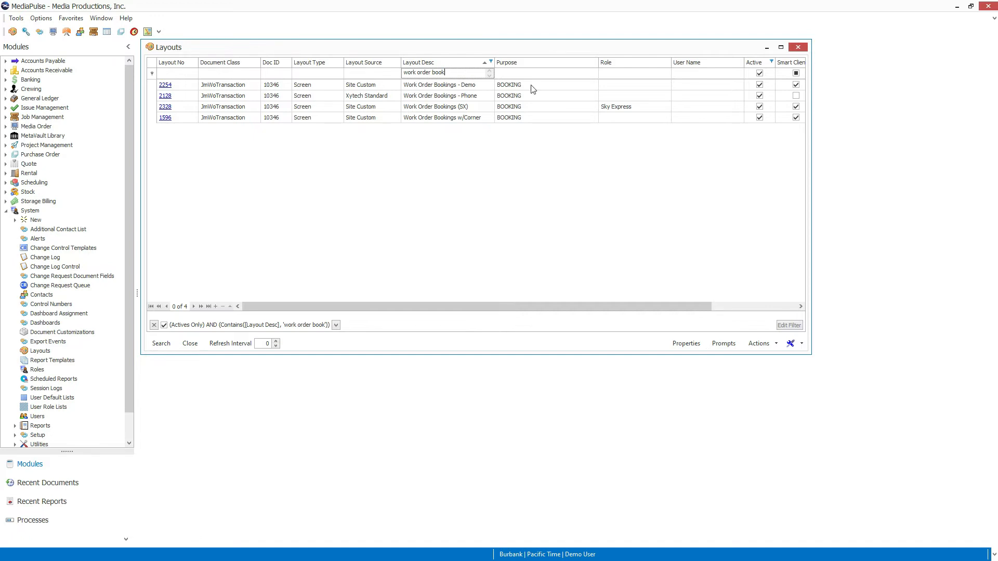
pyautogui.click(759, 75)
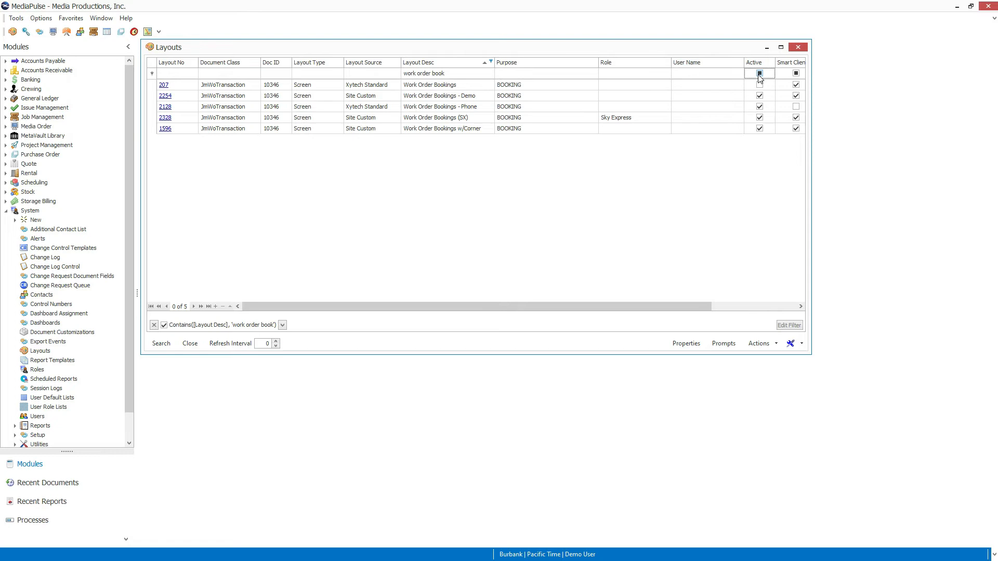
# - Duplicate the standard Work Order Bookings layout as an active layout described as "Work Order Bookings - AK"
pyautogui.rightClick(387, 87)
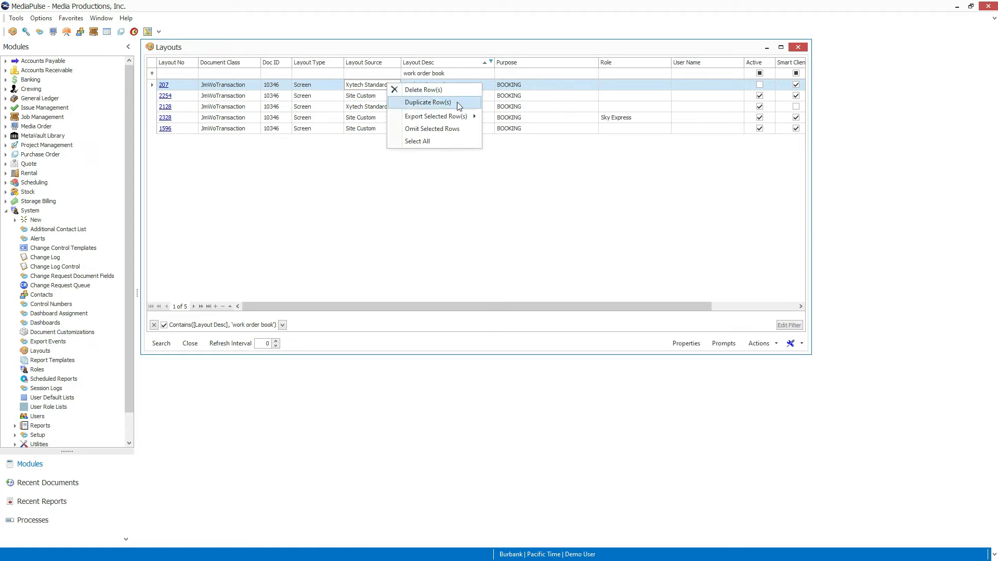
pyautogui.click(427, 103)
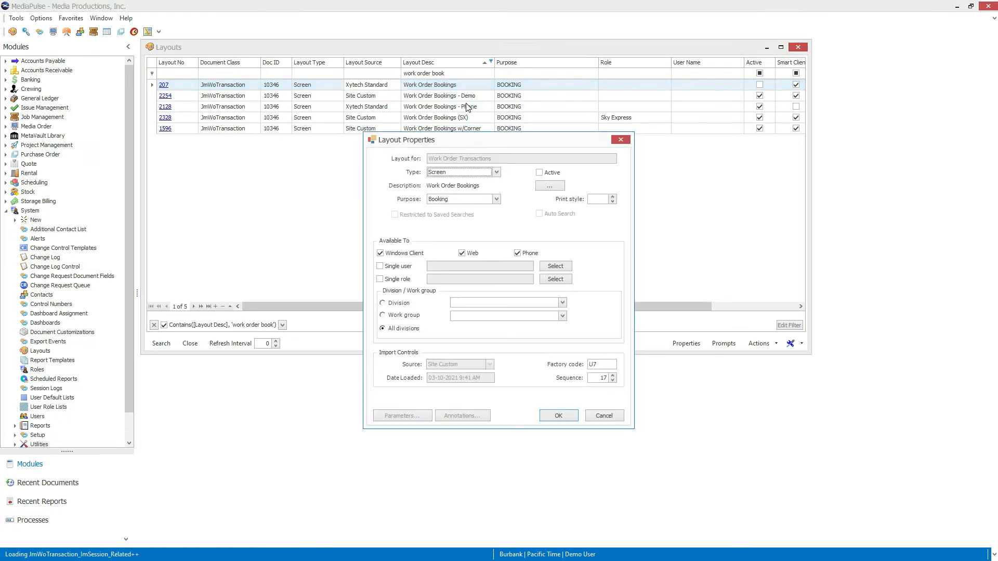
pyautogui.click(562, 187)
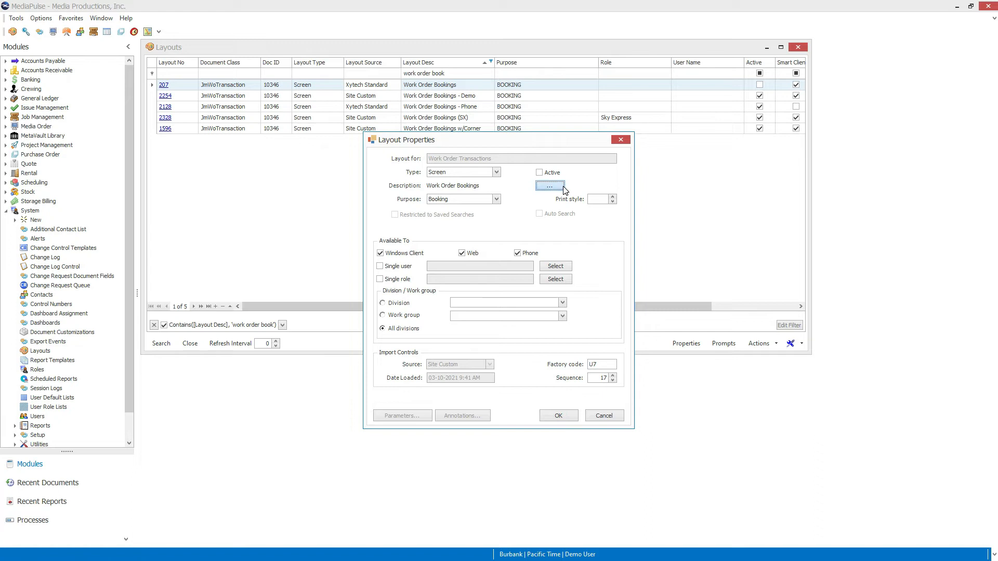
pyautogui.click(567, 232)
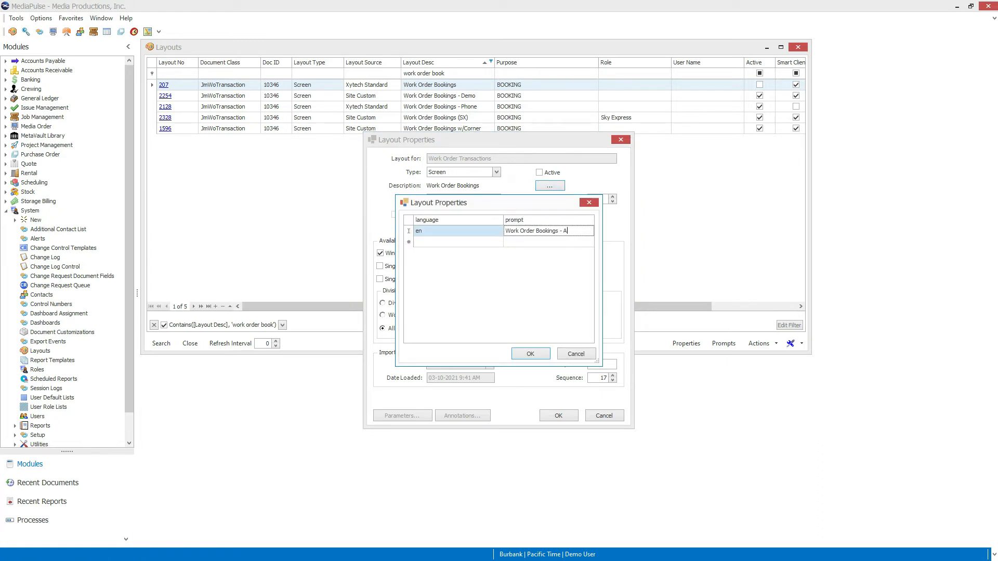
pyautogui.click(541, 355)
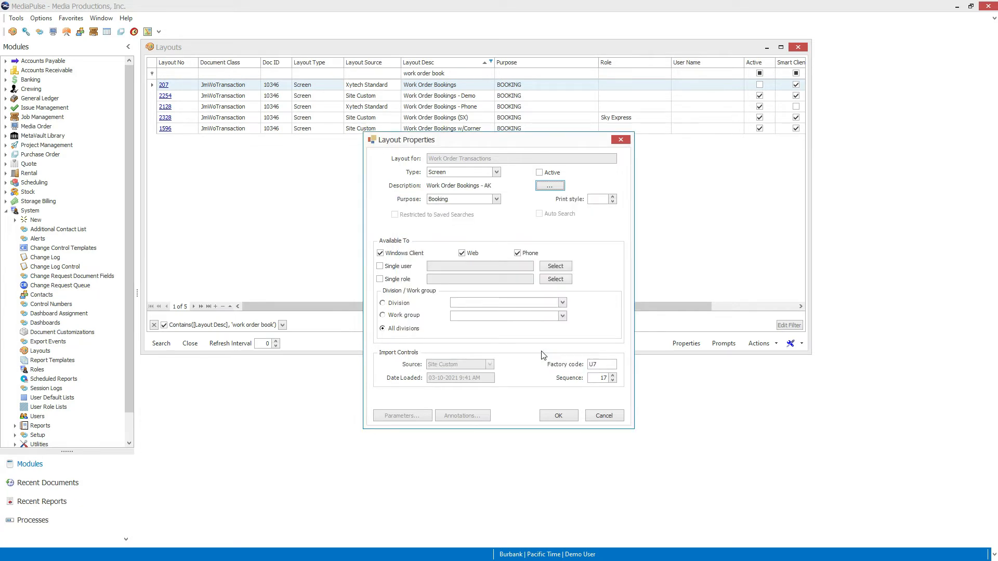
pyautogui.click(540, 173)
pyautogui.click(557, 416)
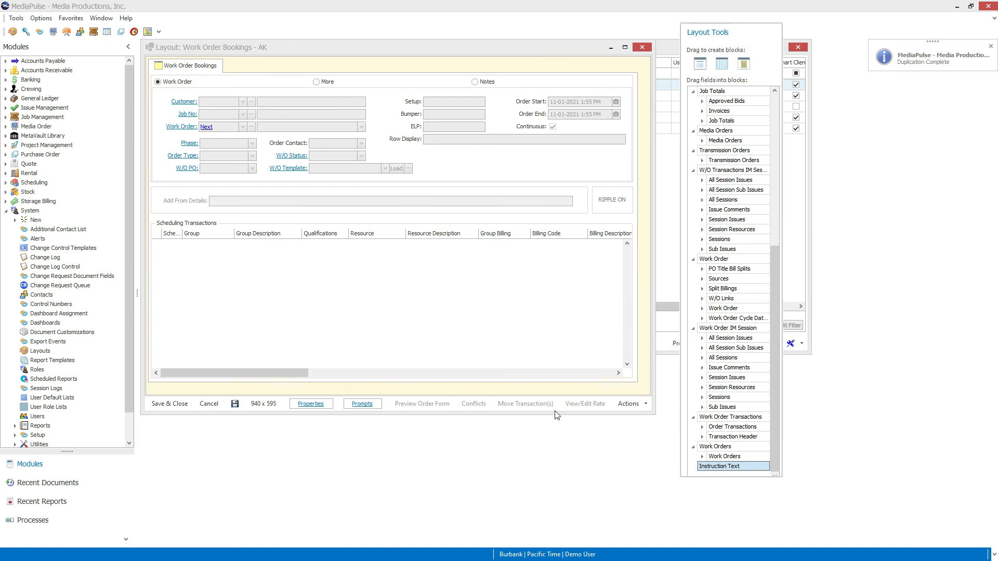
# - Add the Order Transactions custom field Priority to the Scheduling Transactions grid right after Group Description, then save and close the layout
pyautogui.click(567, 365)
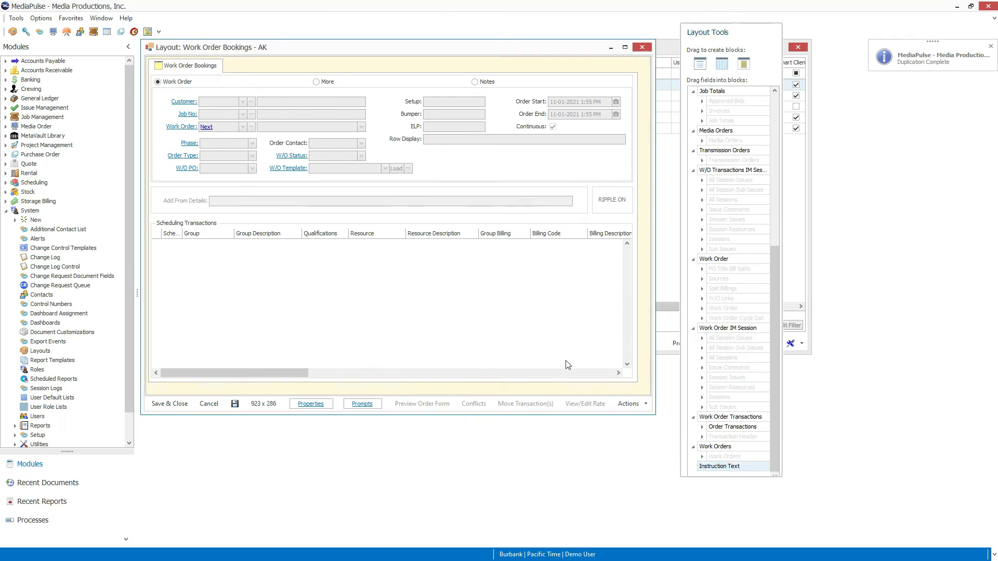
pyautogui.click(702, 430)
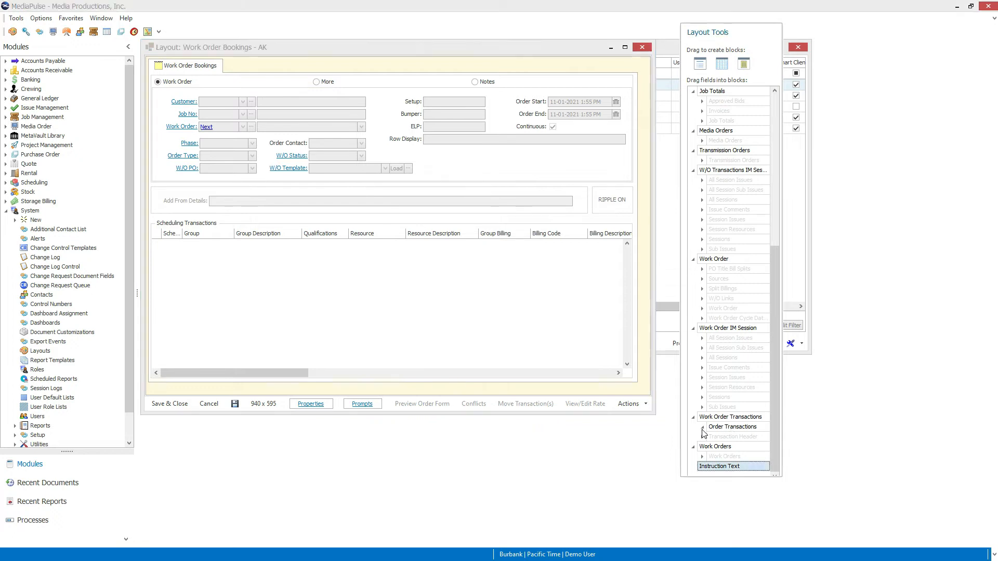
pyautogui.scroll(-11, 705, 434)
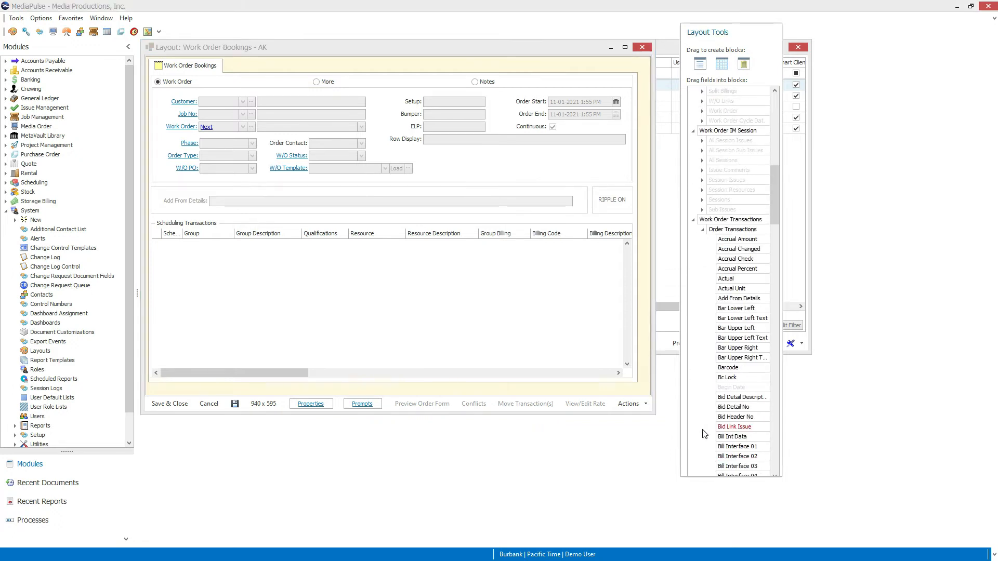
pyautogui.scroll(-12, 704, 434)
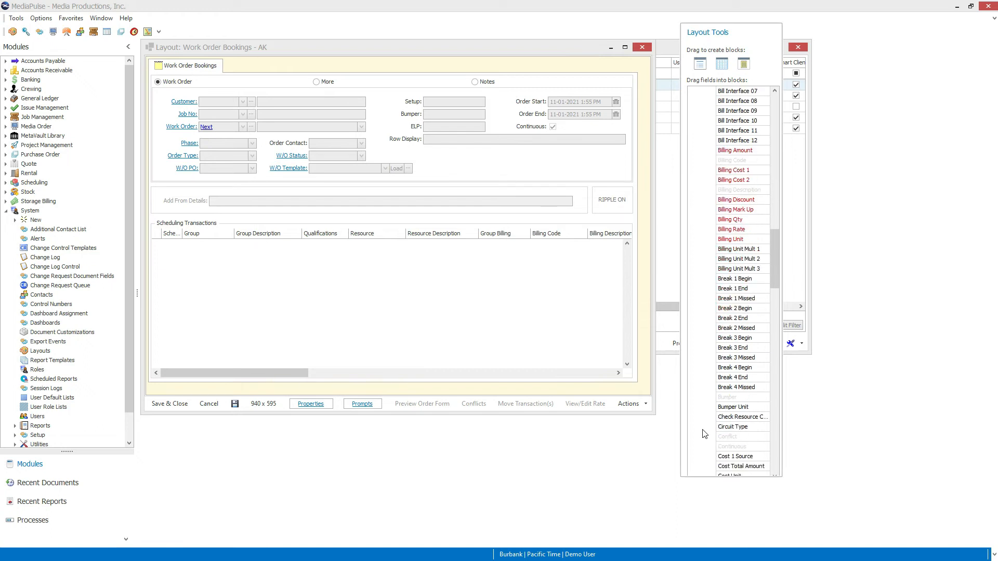
pyautogui.scroll(-2, 705, 434)
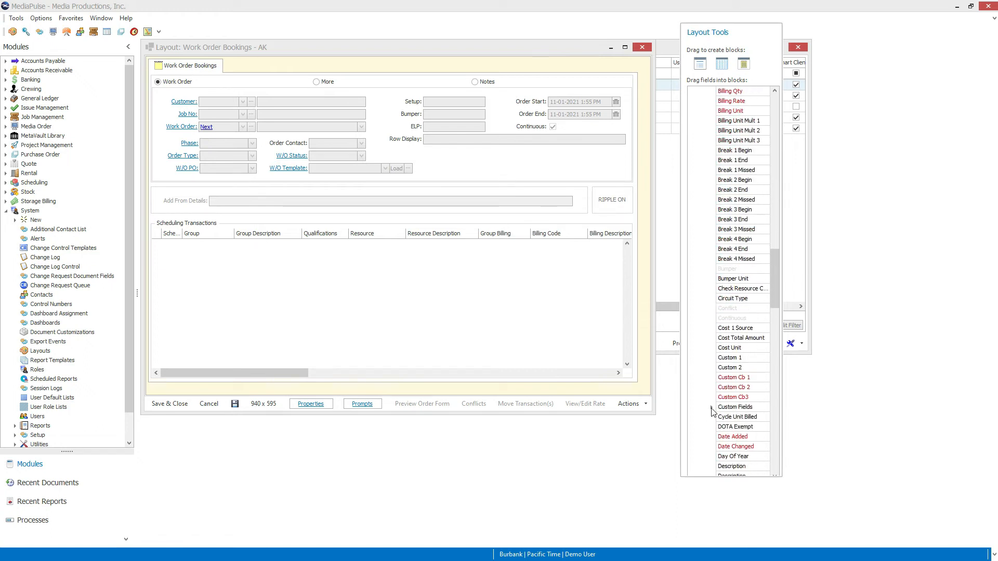
pyautogui.click(712, 408)
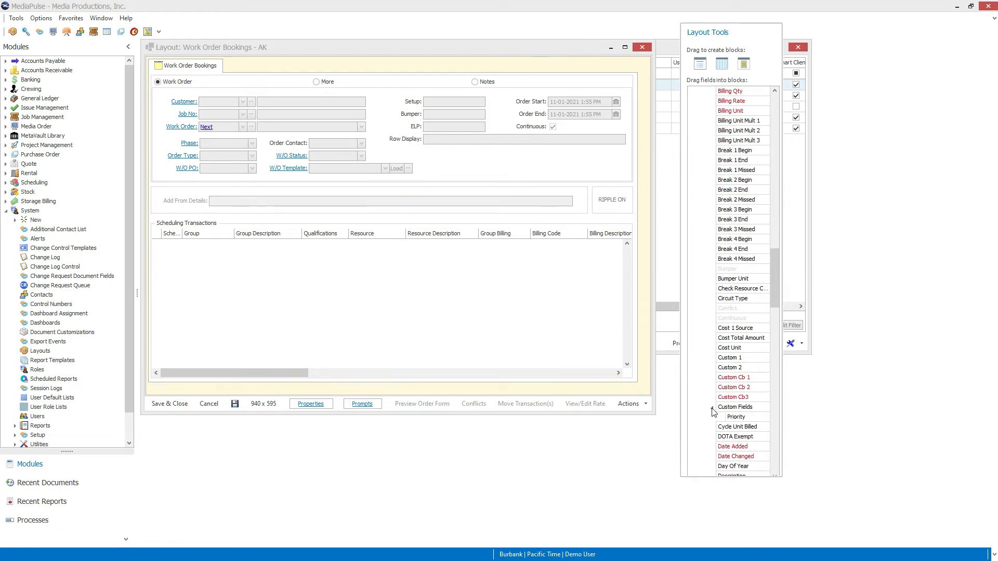
pyautogui.moveTo(748, 422); pyautogui.dragTo(601, 345)
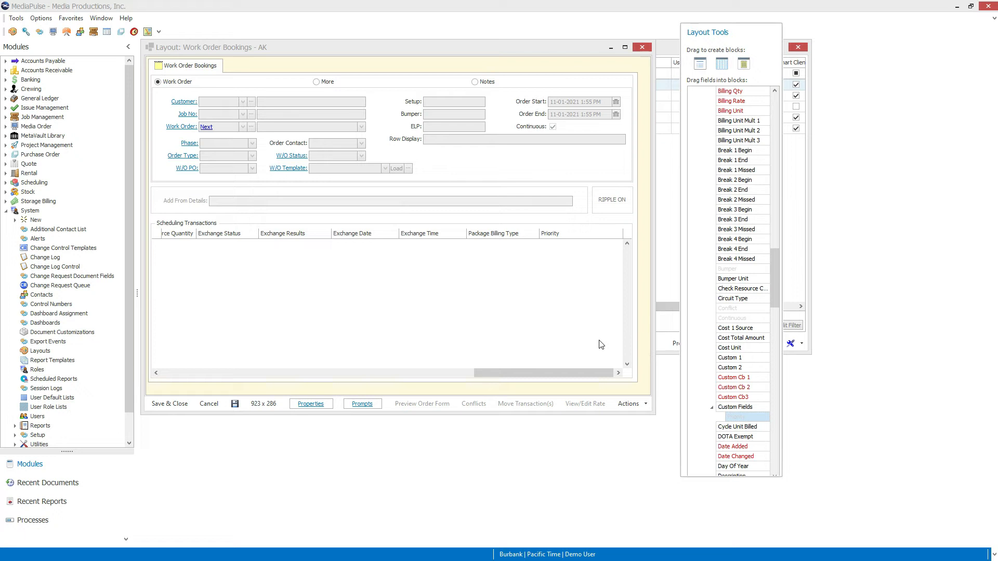
pyautogui.moveTo(600, 236); pyautogui.dragTo(307, 253)
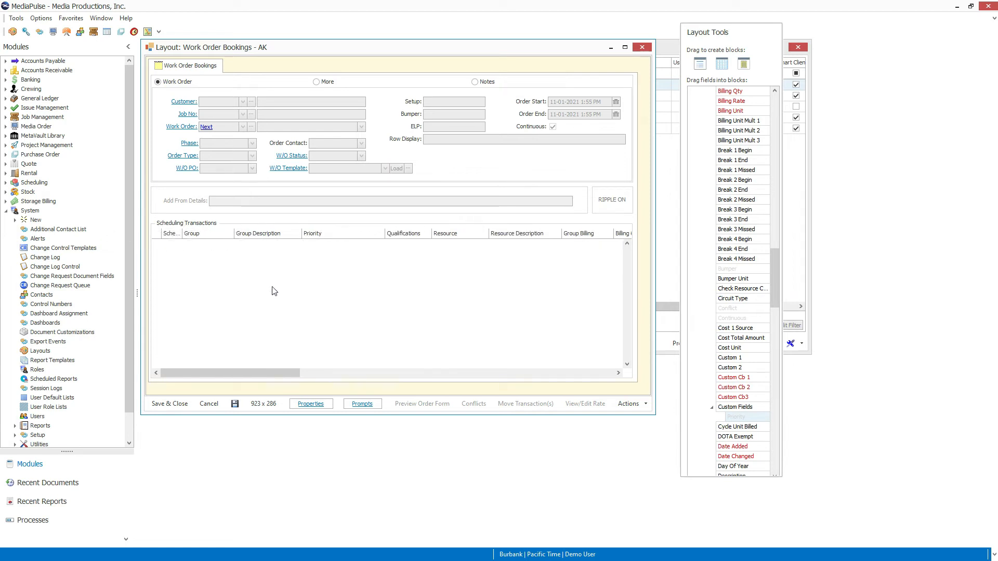
pyautogui.click(182, 403)
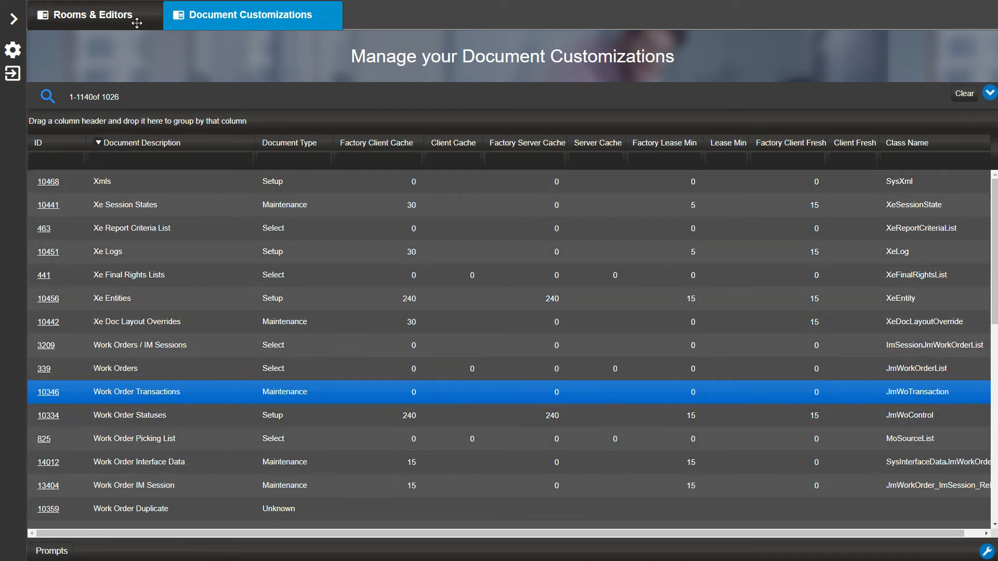
# - In the web client's Rooms & Editors schedule, create a work order on Edit 4 for 11-10-2021, 11:00 AM to 7:00 PM
pyautogui.click(133, 20)
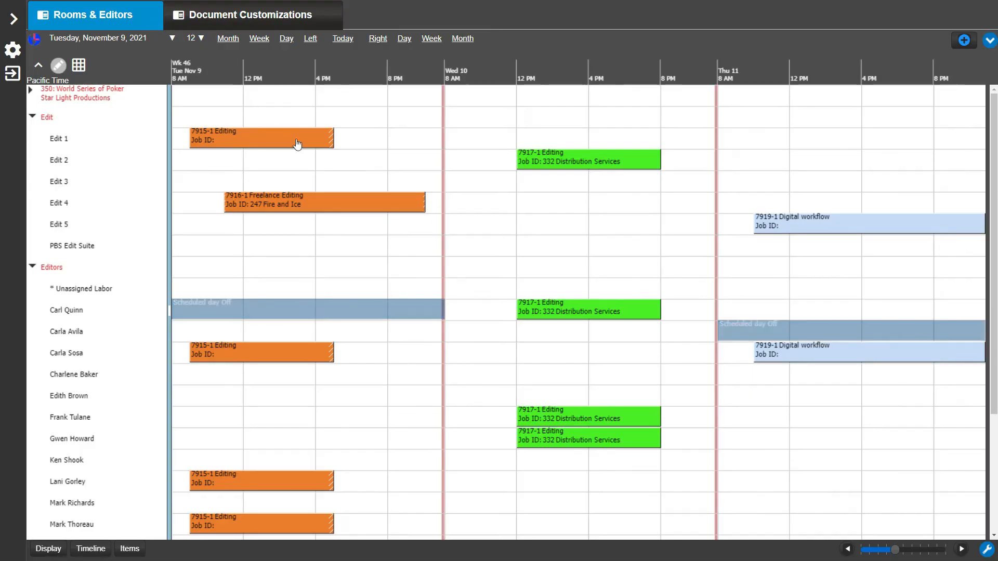
pyautogui.moveTo(508, 210); pyautogui.dragTo(653, 215)
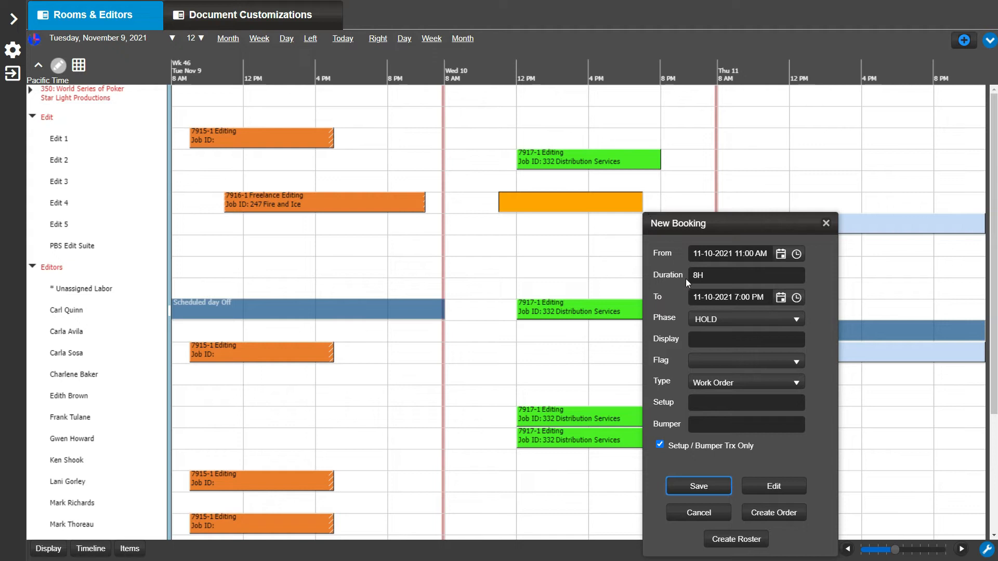
pyautogui.click(797, 513)
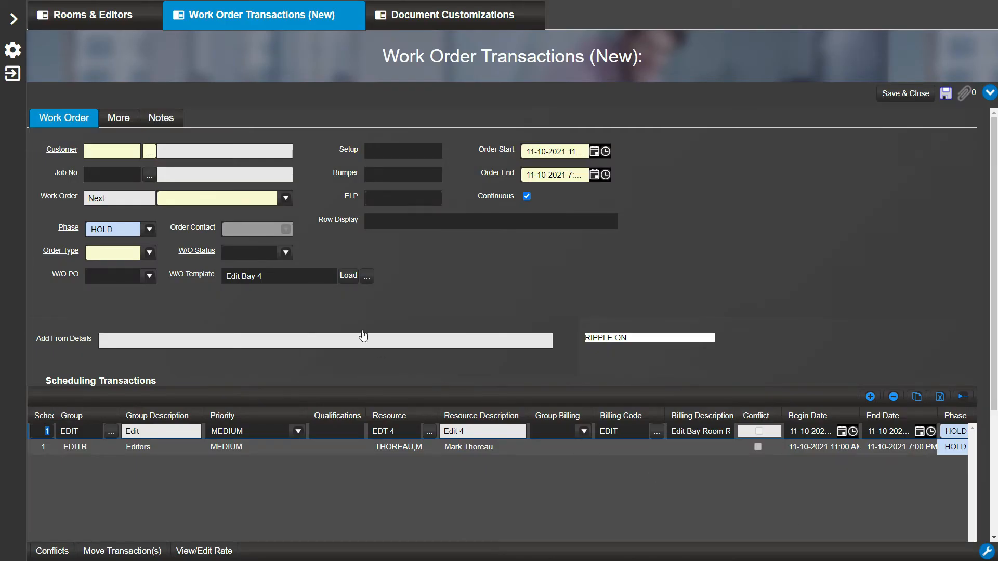
# - Fill in the work order with customer Star Light Productions, job World Series of Poker, description Editing, order type Editing and phase Firm
pyautogui.click(127, 148)
pyautogui.write('78')
pyautogui.click(129, 176)
pyautogui.write('350')
pyautogui.click(286, 198)
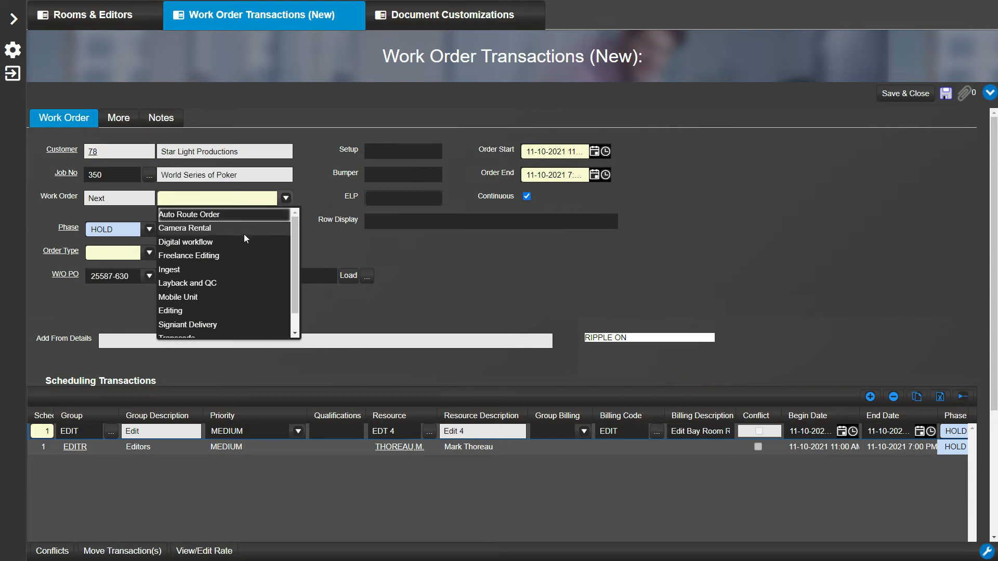
pyautogui.click(192, 309)
pyautogui.click(149, 252)
pyautogui.click(134, 298)
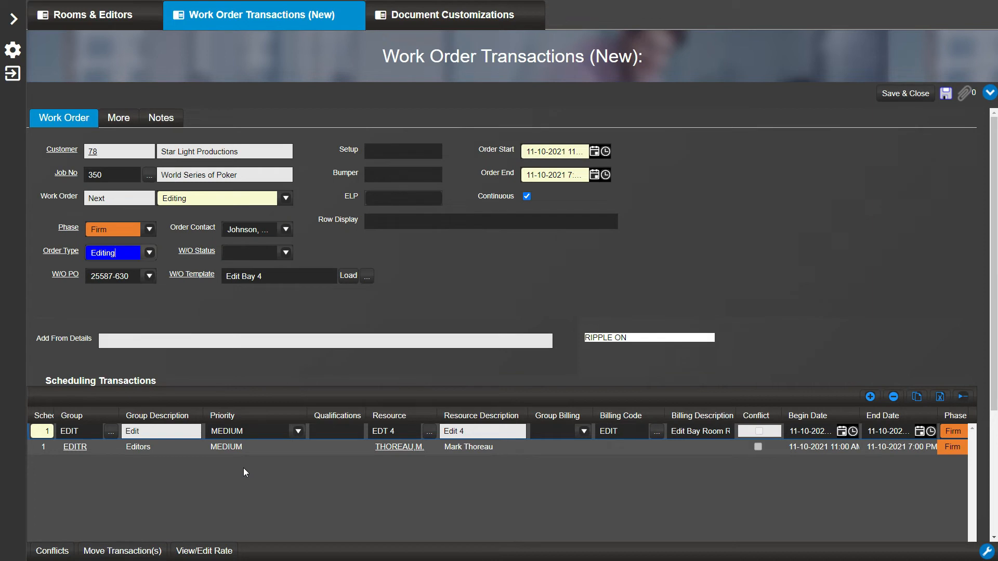
# - Set the Priority of both the Edit and Editors scheduling transactions to NOW, then save and close the work order
pyautogui.click(298, 431)
pyautogui.click(284, 451)
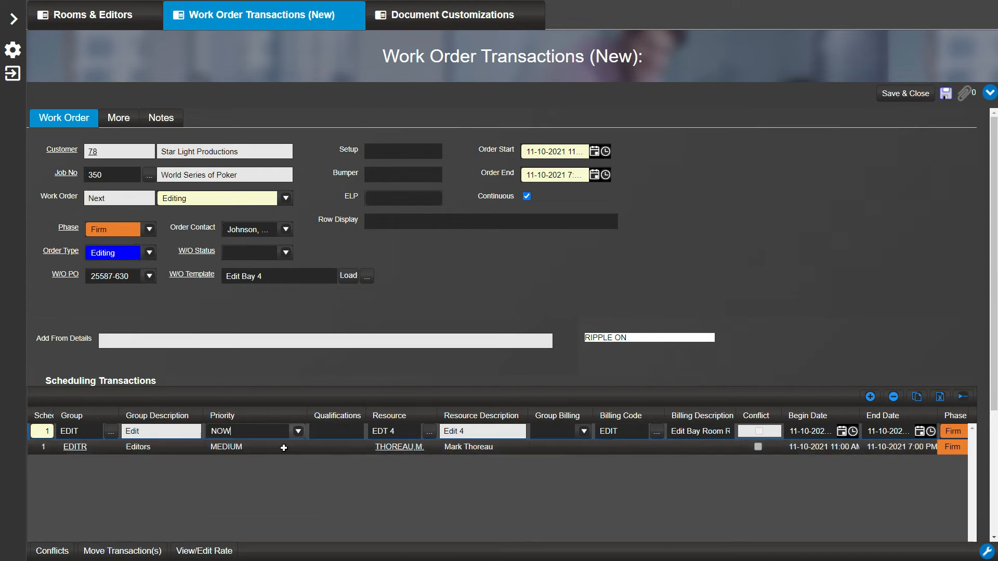
pyautogui.click(296, 448)
pyautogui.click(298, 447)
pyautogui.click(283, 462)
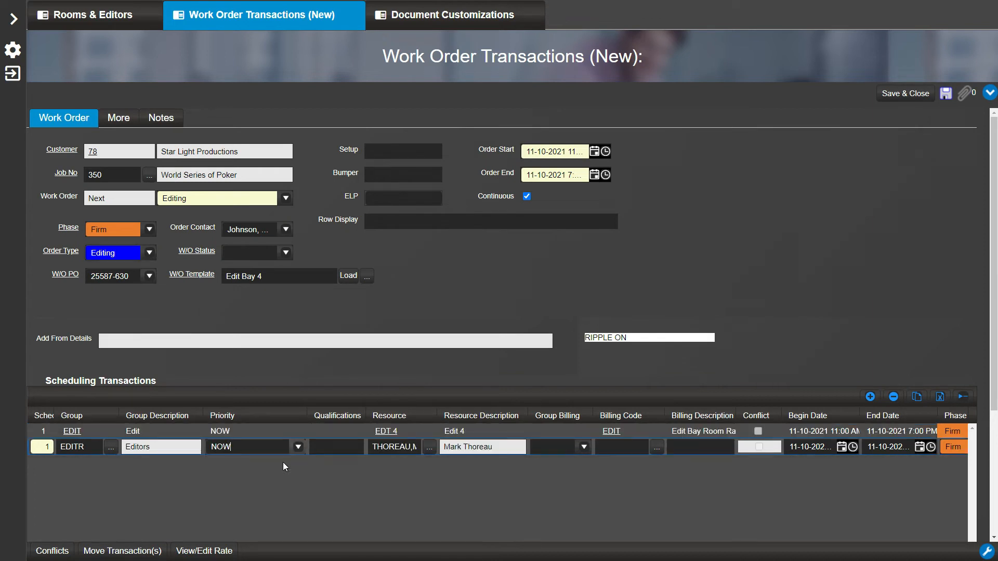
pyautogui.click(924, 99)
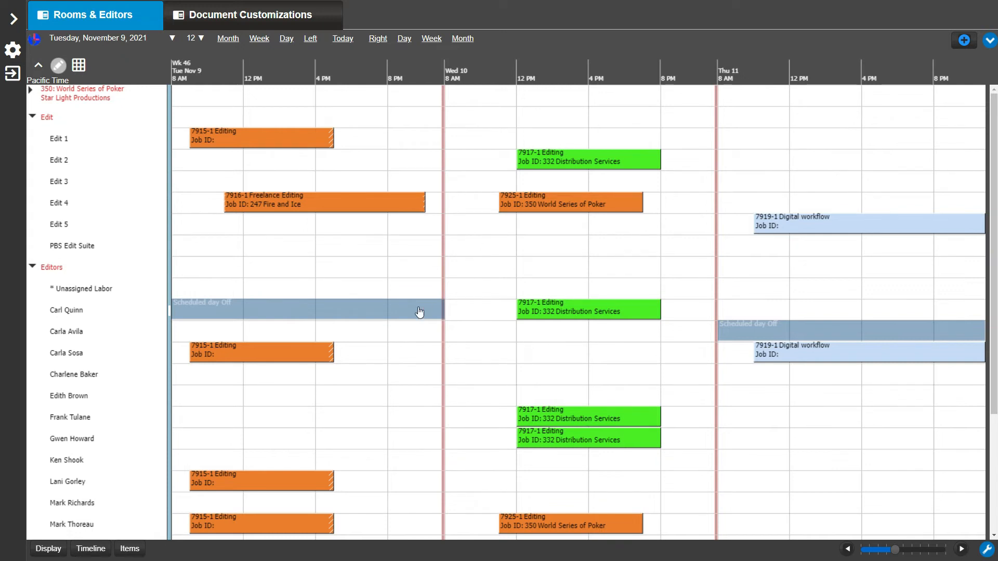
# - Add the Order Transactions Priority item to the Work Order Transaction bar text layout and place it first in the layout items
pyautogui.click(48, 549)
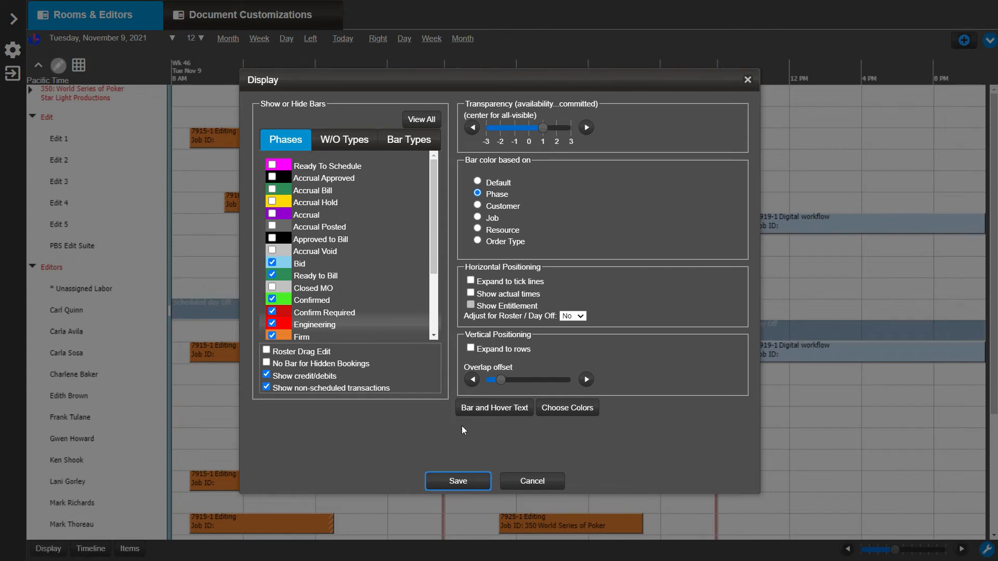
pyautogui.click(515, 410)
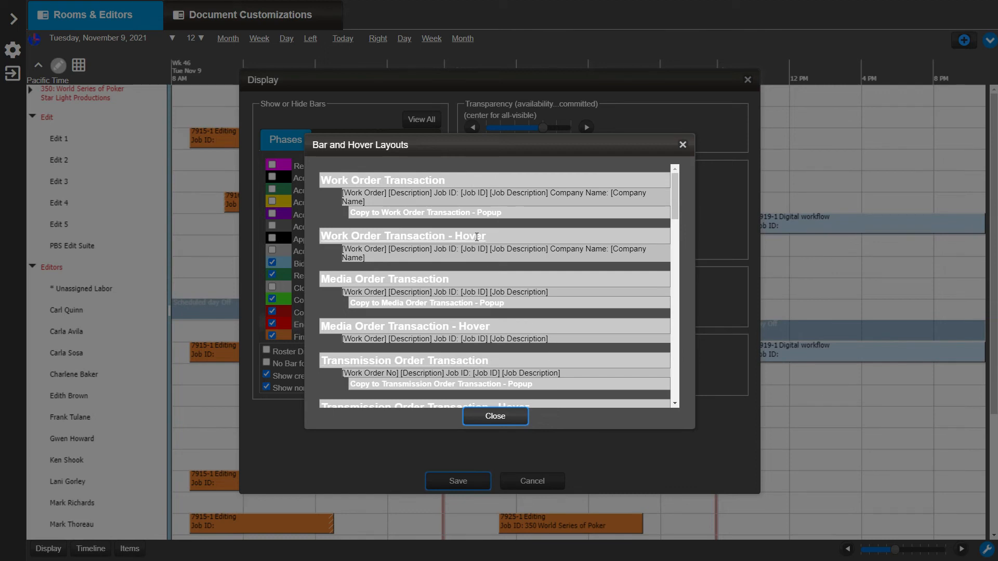
pyautogui.click(432, 179)
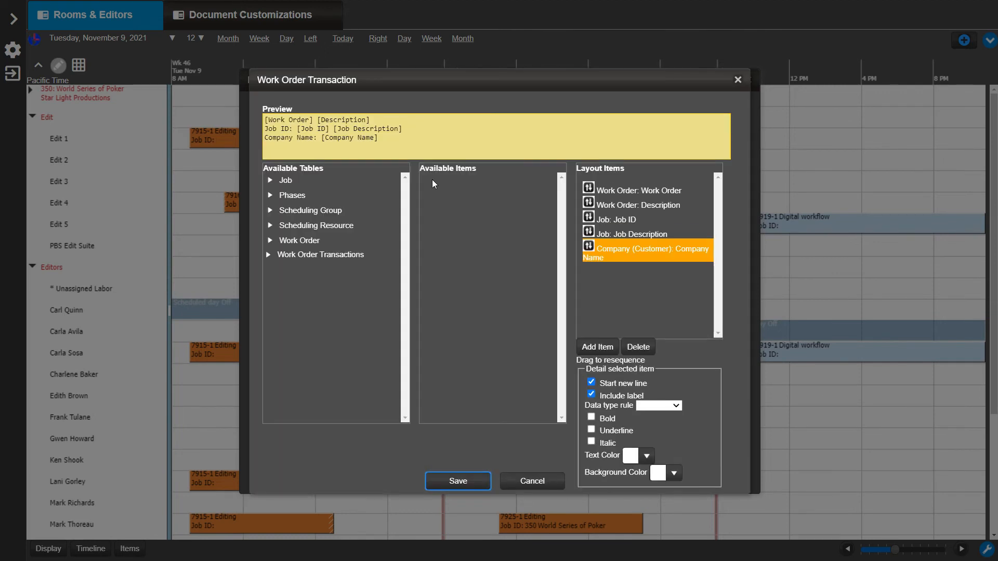
pyautogui.click(273, 257)
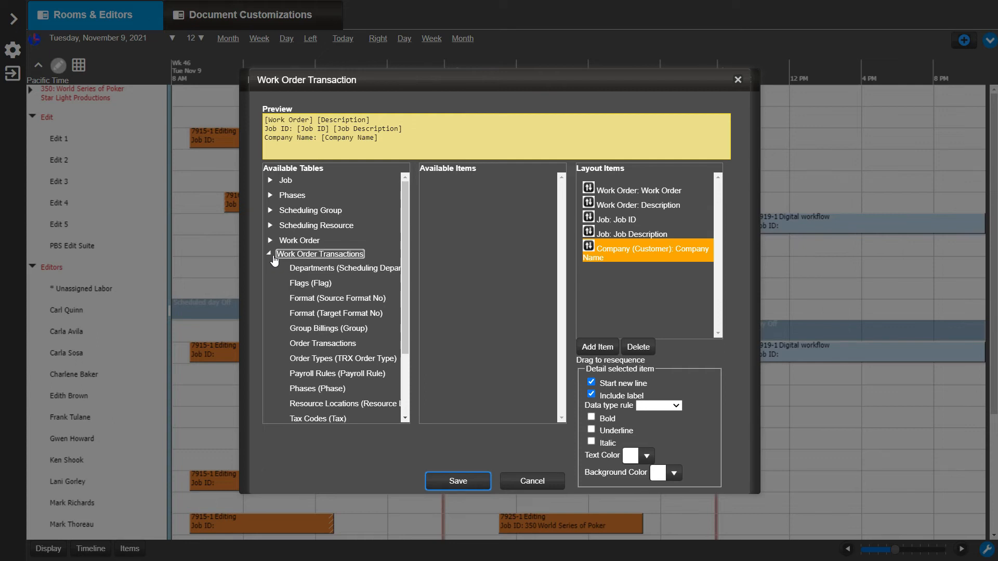
pyautogui.click(347, 344)
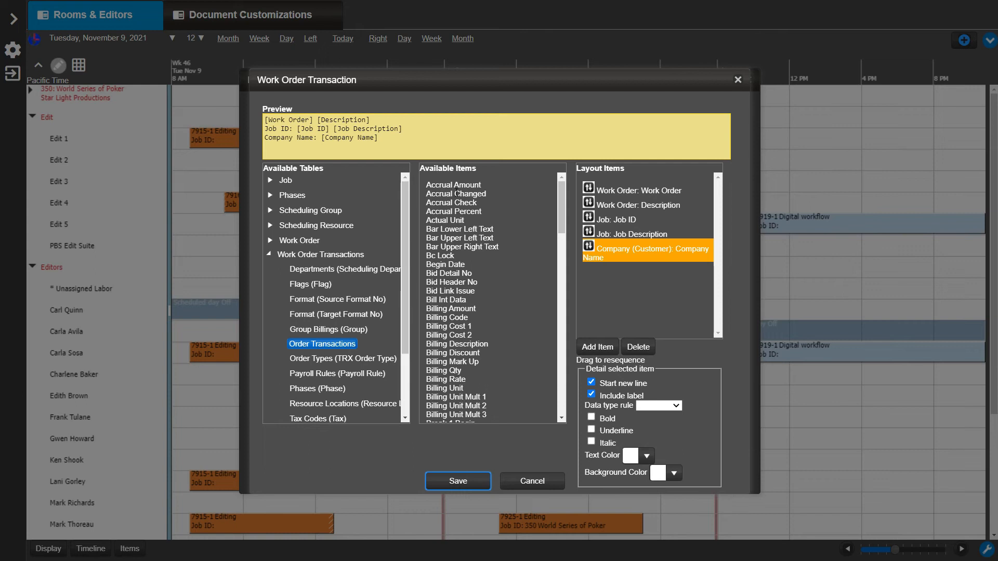
pyautogui.moveTo(561, 200); pyautogui.dragTo(573, 356)
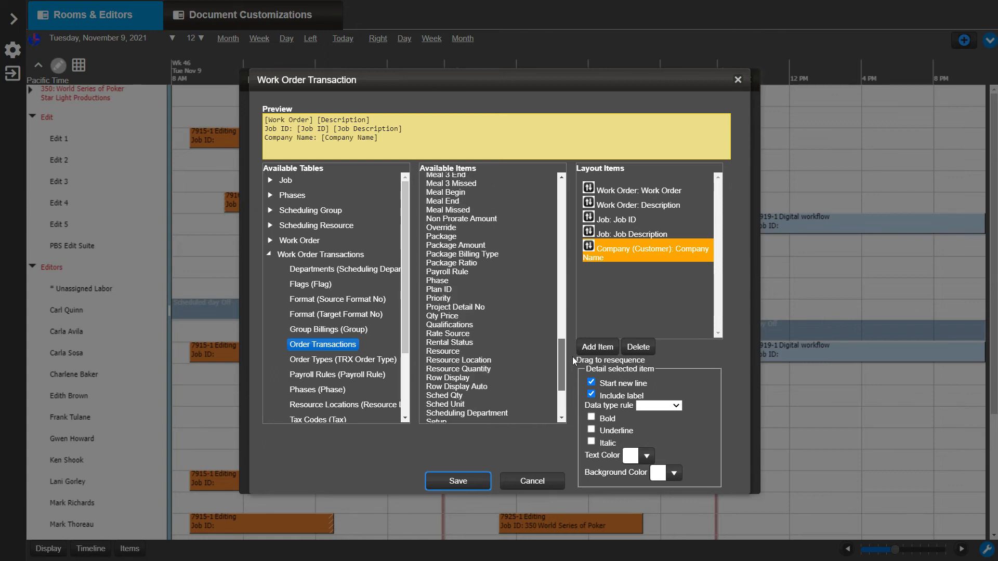
pyautogui.doubleClick(454, 299)
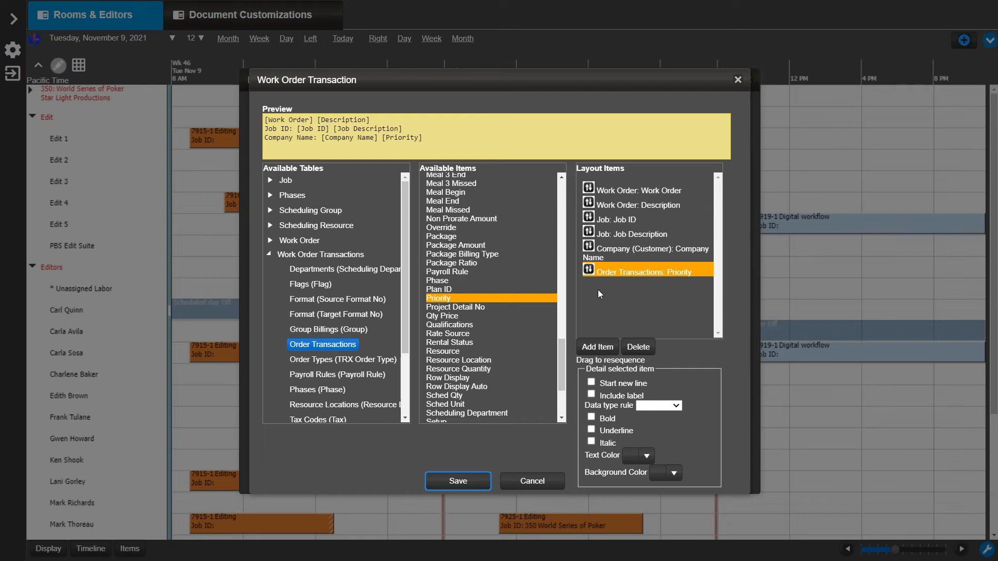
pyautogui.moveTo(588, 269); pyautogui.dragTo(589, 182)
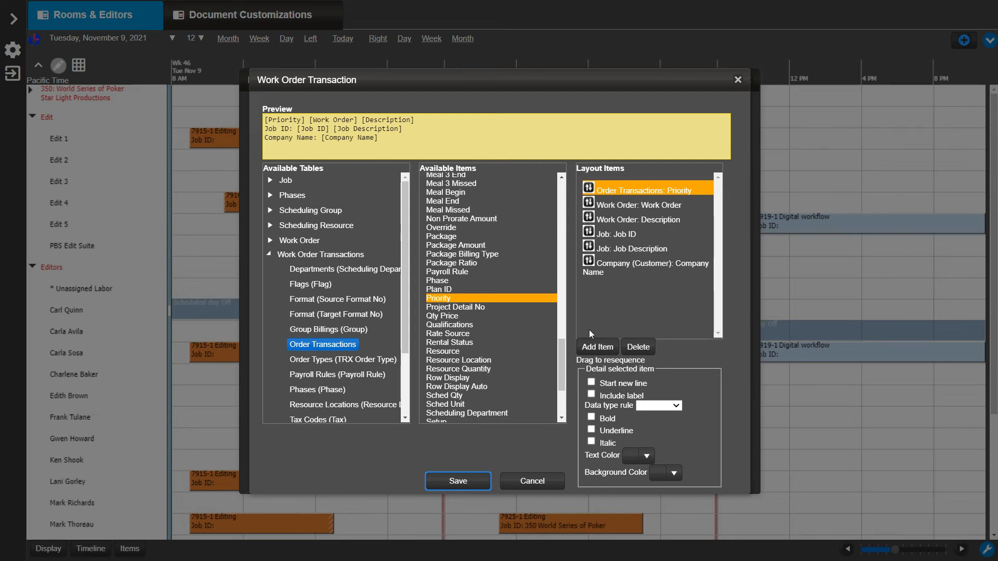
# - Include the label for the Priority layout item and format it bold and italic
pyautogui.click(591, 395)
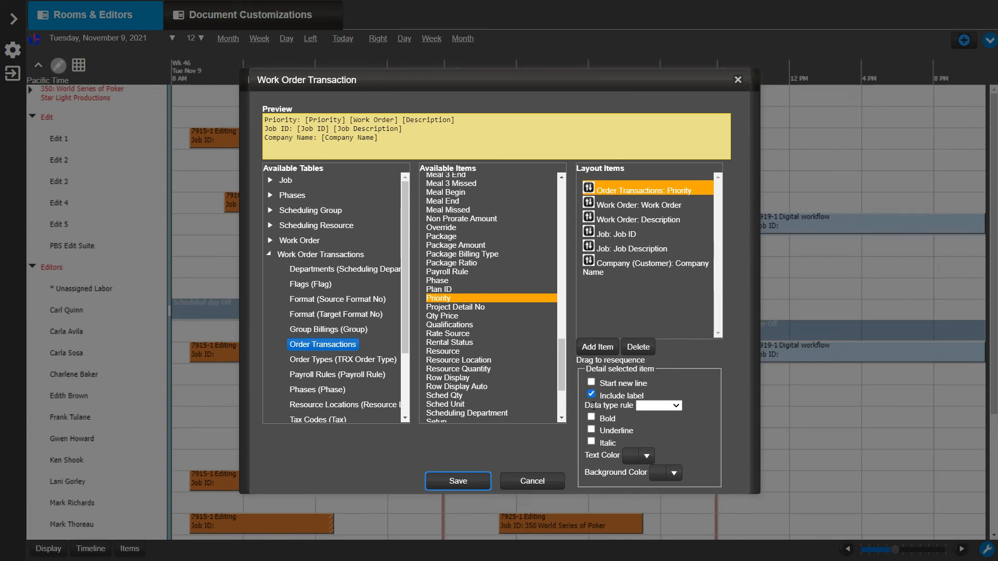
pyautogui.click(592, 419)
pyautogui.click(592, 442)
# - Make the Work Order layout item start on a new line and save the Work Order Transaction layout
pyautogui.click(614, 204)
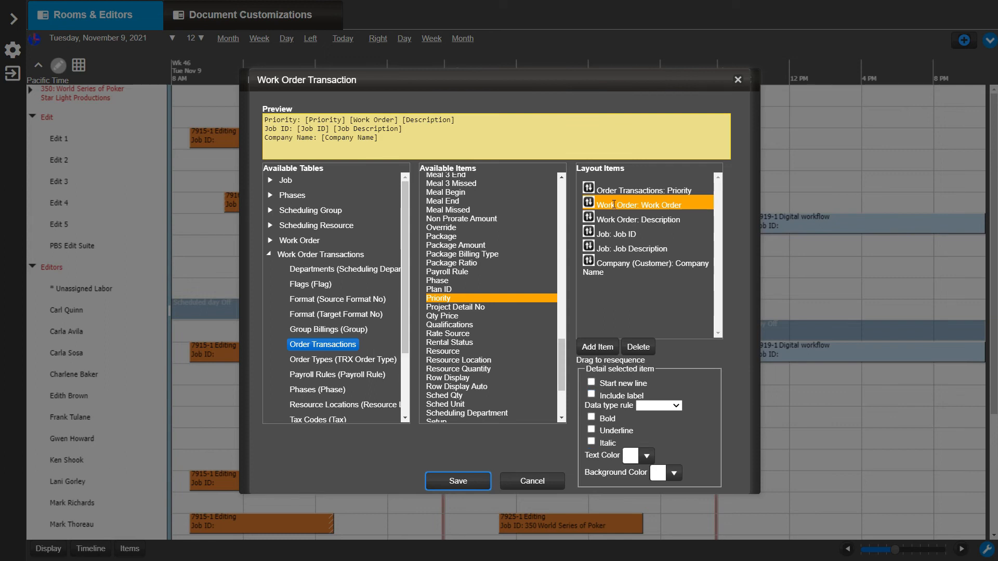
pyautogui.click(591, 383)
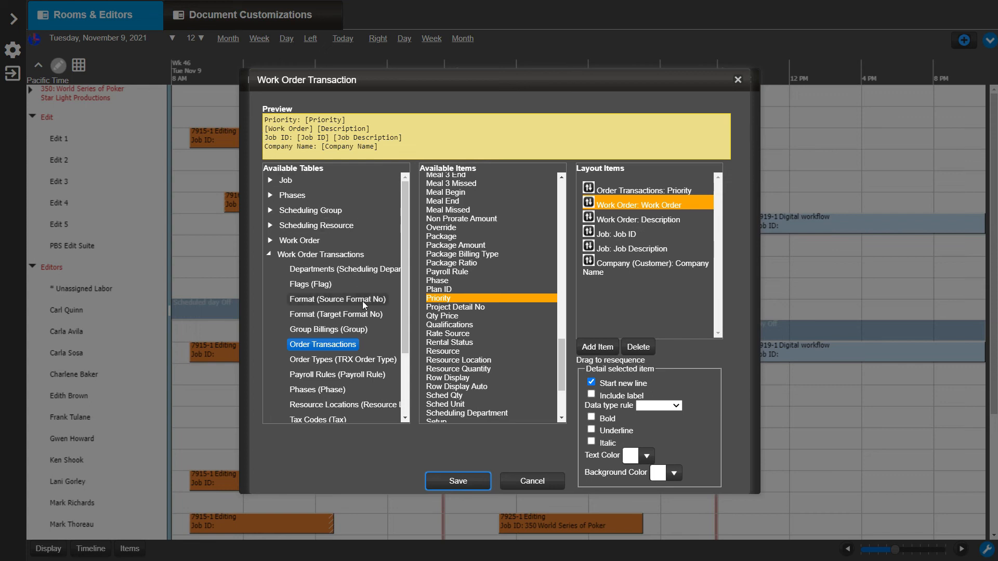
pyautogui.click(474, 483)
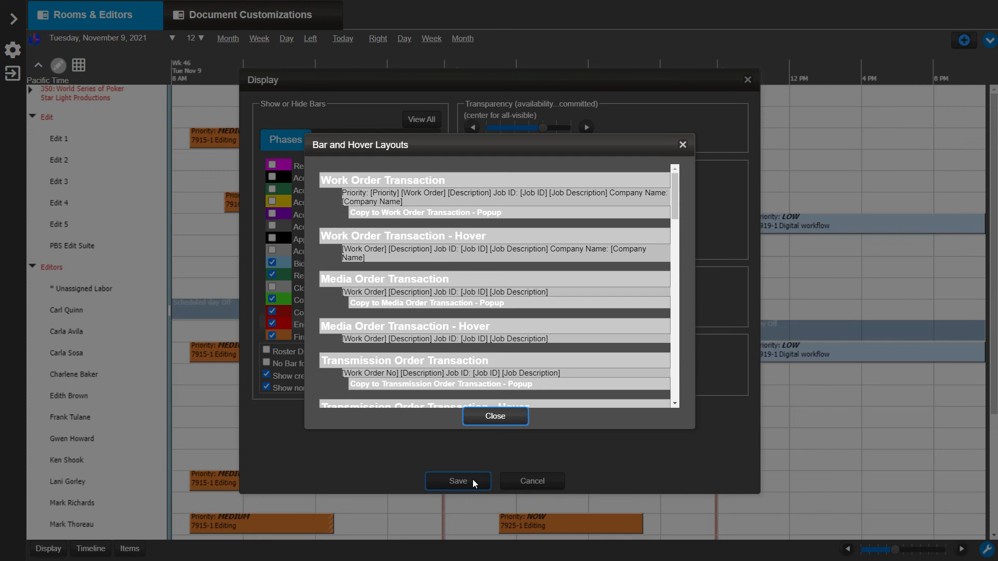
# - Copy the Work Order Transaction bar layout to its popup layout, then close the layouts and save the display settings
pyautogui.click(463, 213)
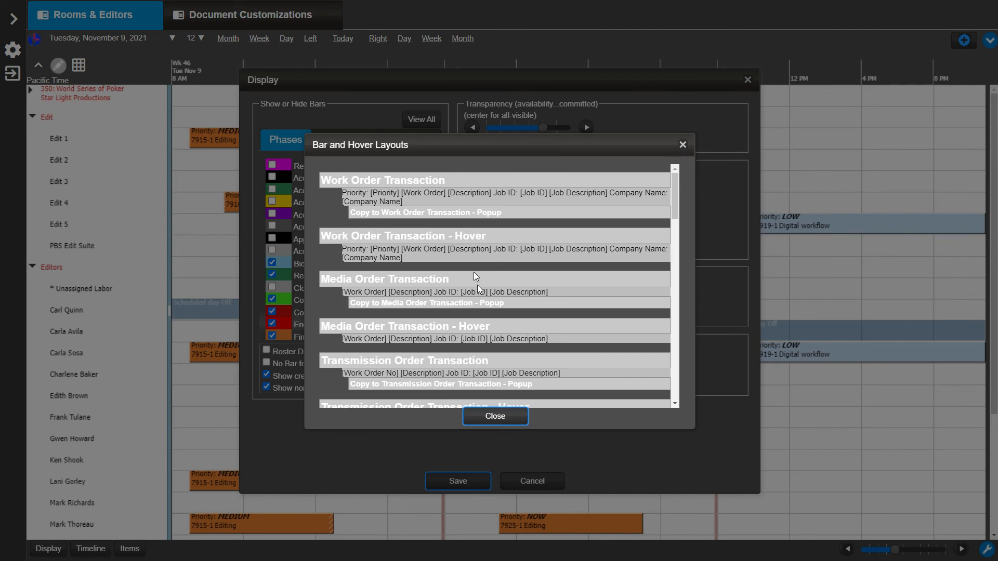
pyautogui.click(508, 417)
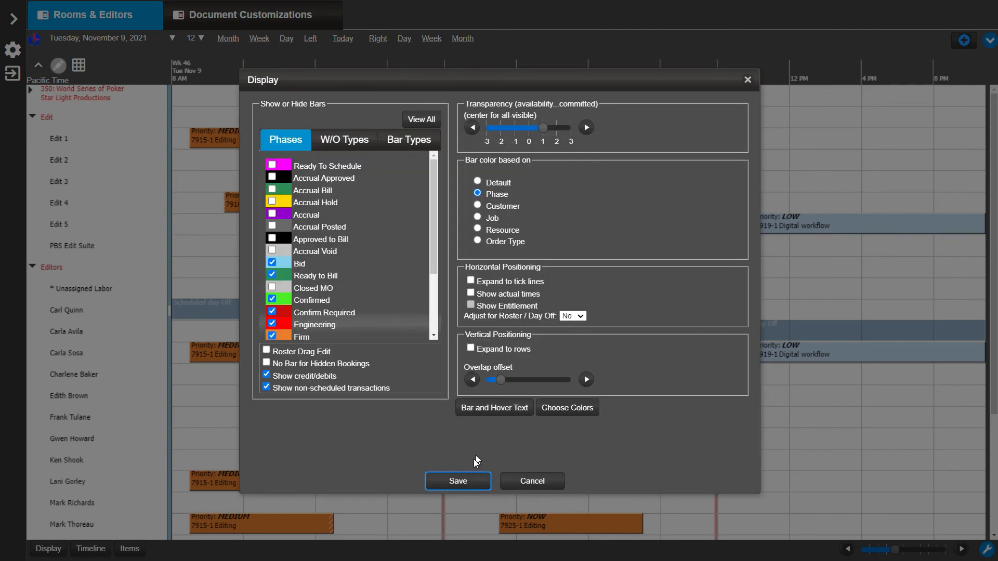
pyautogui.click(469, 481)
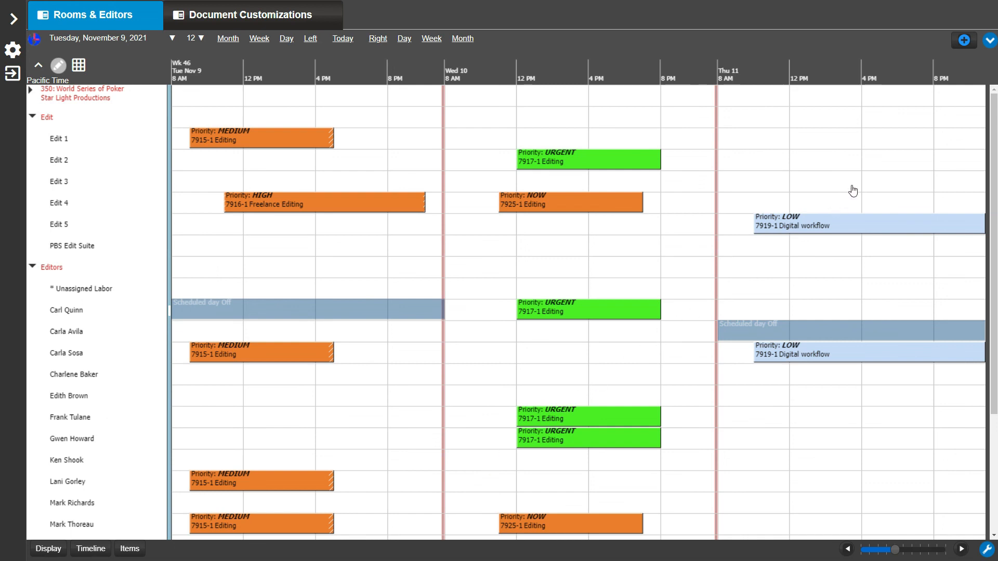
# - Save the current schedule view under the name Rooms & Editors - AK
pyautogui.click(991, 41)
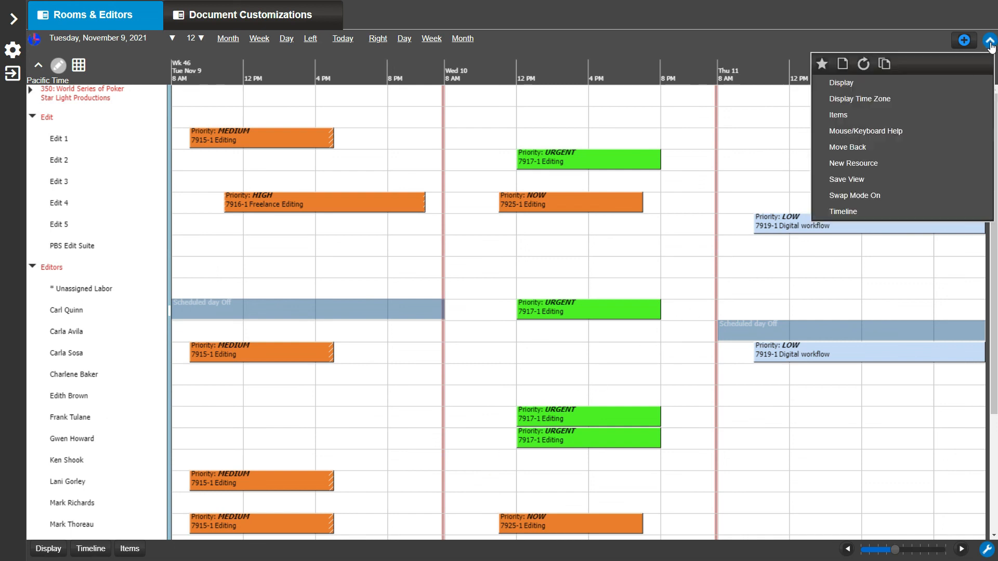
pyautogui.click(862, 178)
pyautogui.write('- AK')
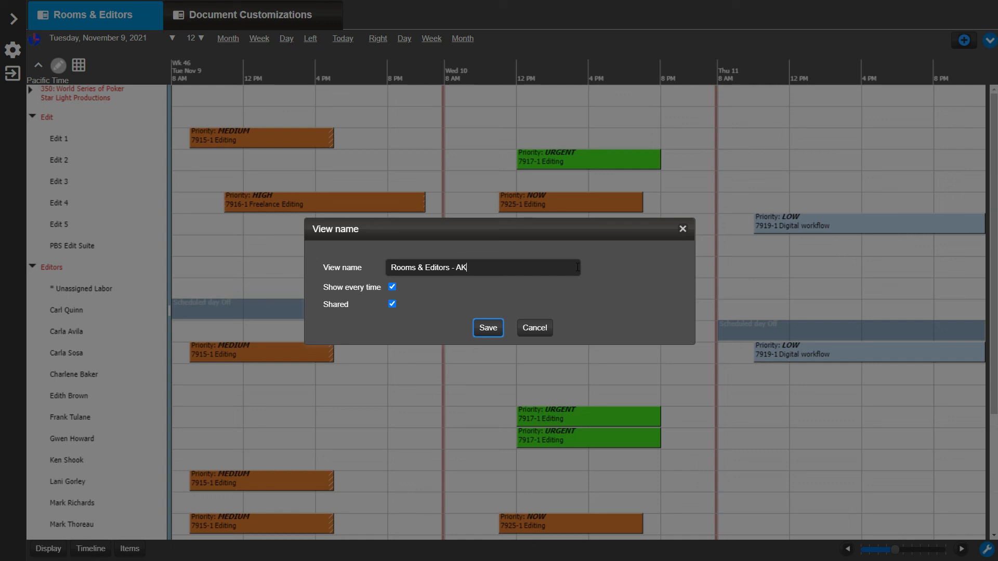
pyautogui.click(488, 327)
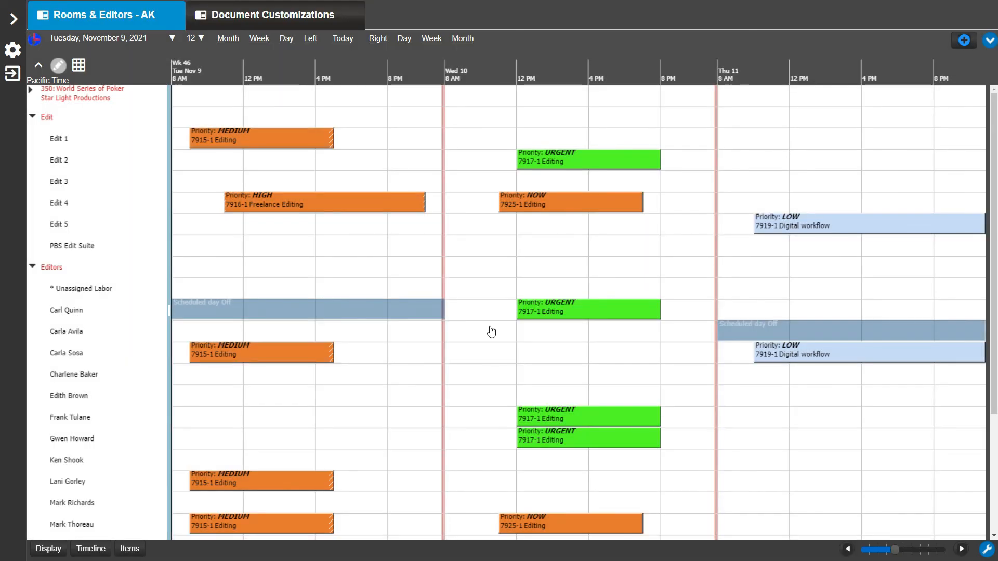